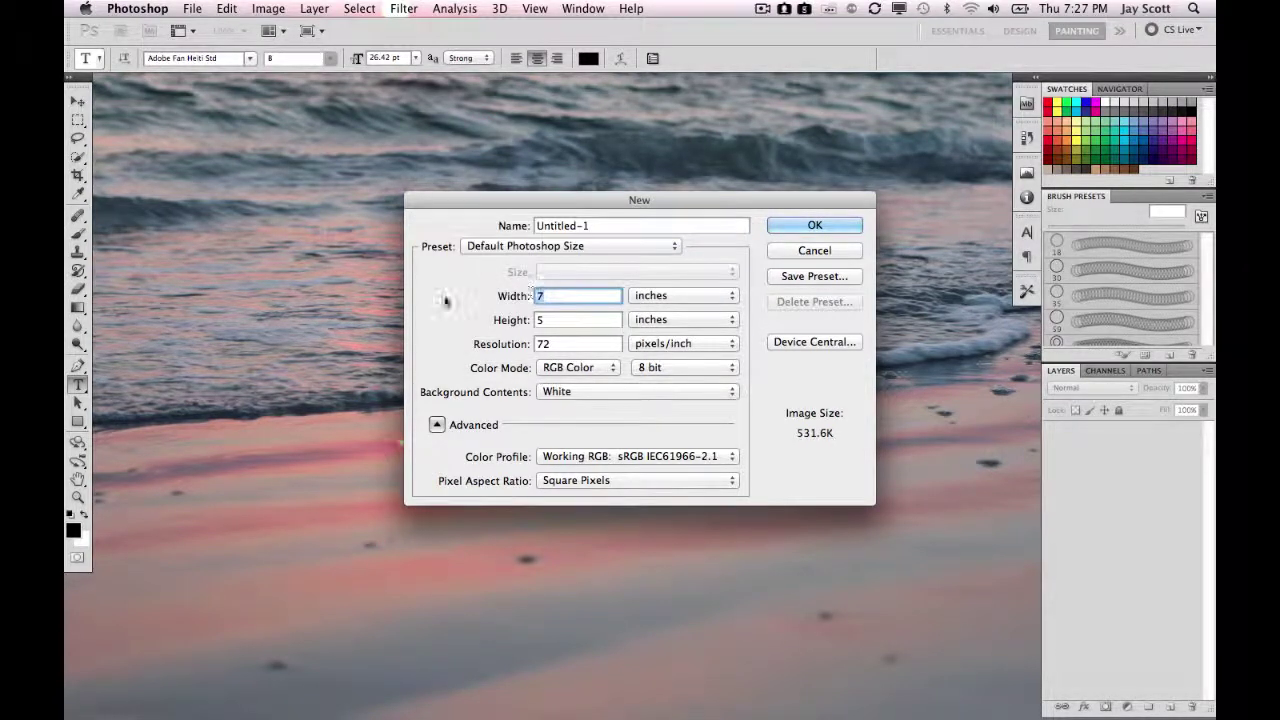
# Step: Create a new document 10 inches wide and 8 inches high at 100 pixels/inch
pyautogui.write('10')
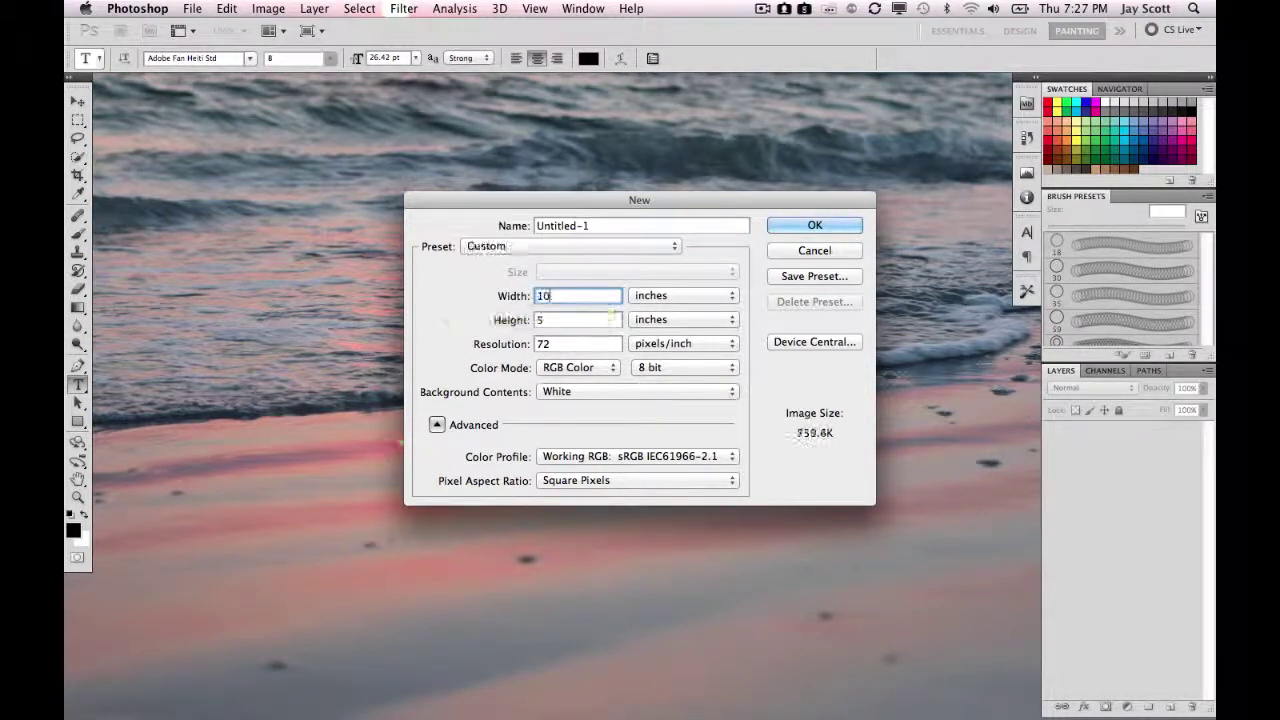
pyautogui.press('Tab')
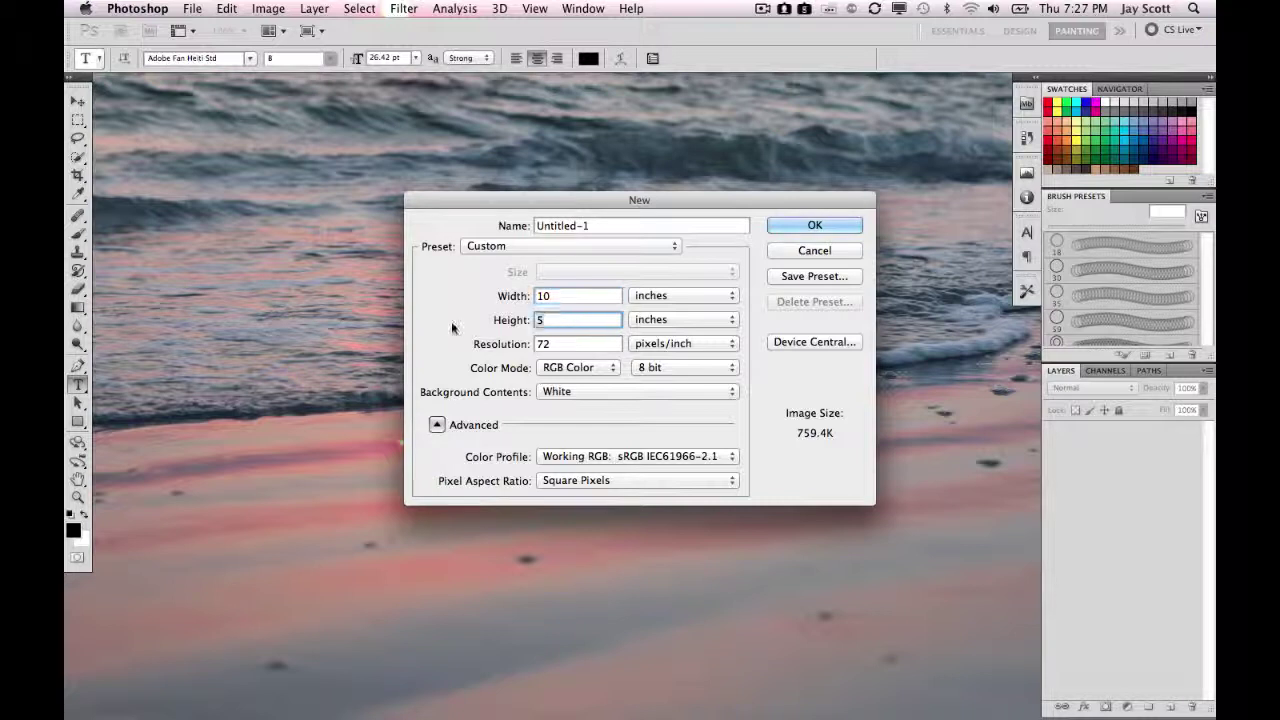
pyautogui.write('8')
pyautogui.press('Tab')
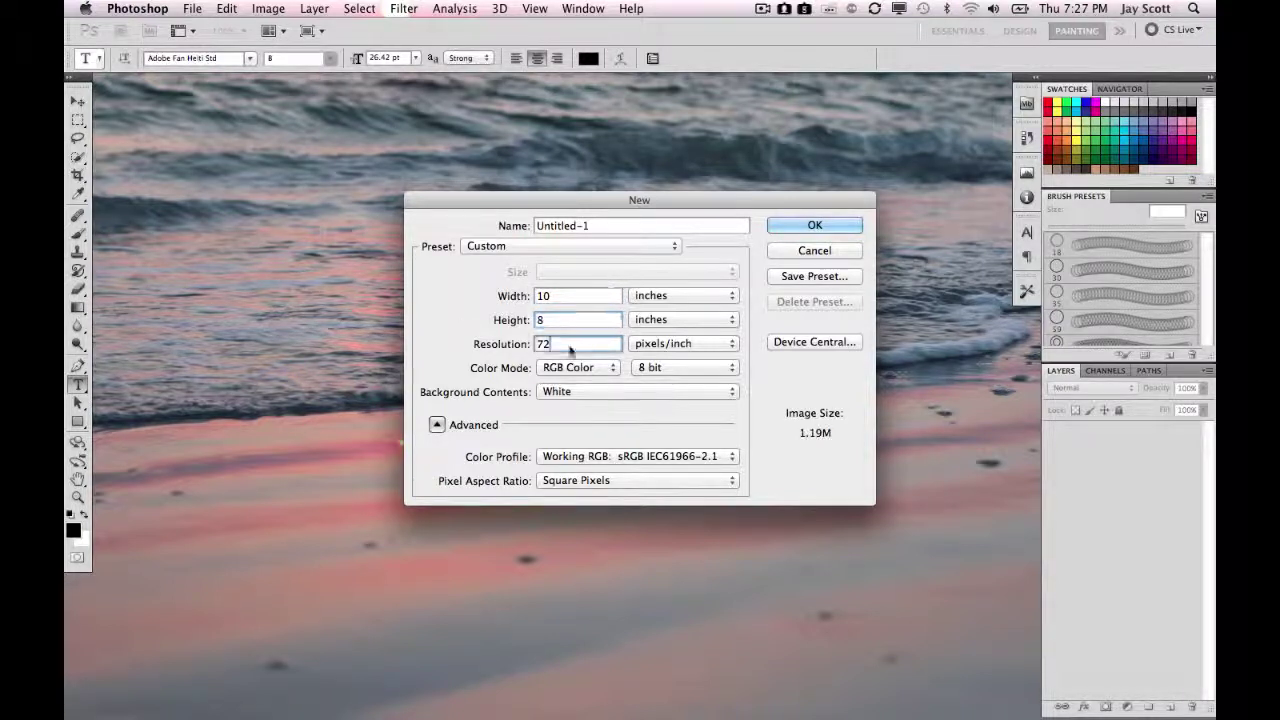
pyautogui.click(557, 343)
pyautogui.moveTo(557, 343); pyautogui.dragTo(486, 345)
pyautogui.write('100')
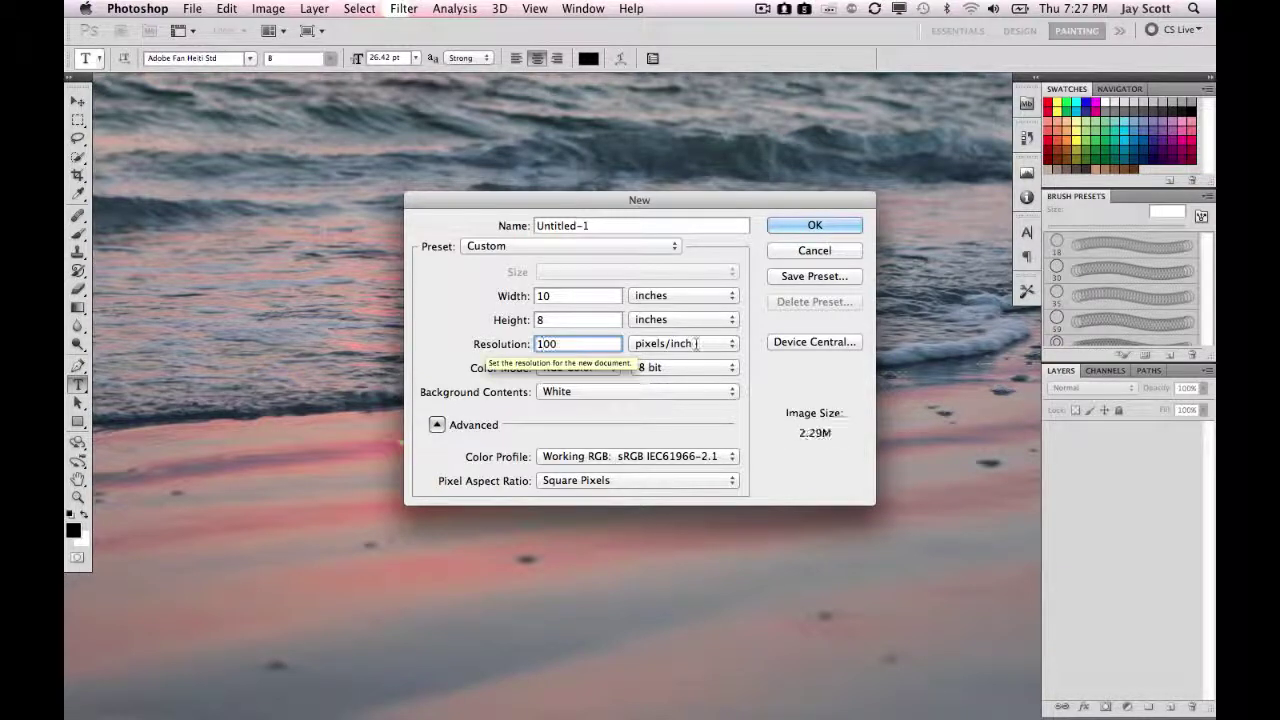
pyautogui.click(788, 225)
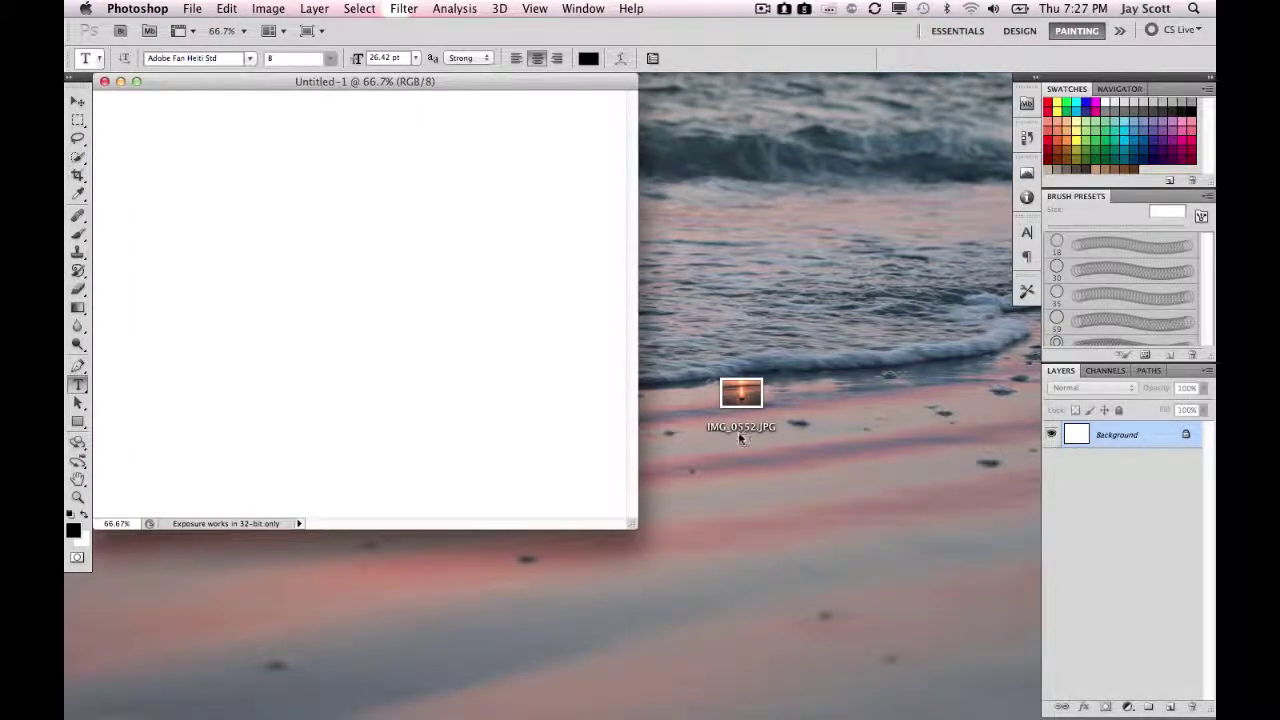
# Step: Open IMG_0552.JPG from the desktop in Adobe Photoshop CS5 as a separate document and close it again
pyautogui.click(755, 392)
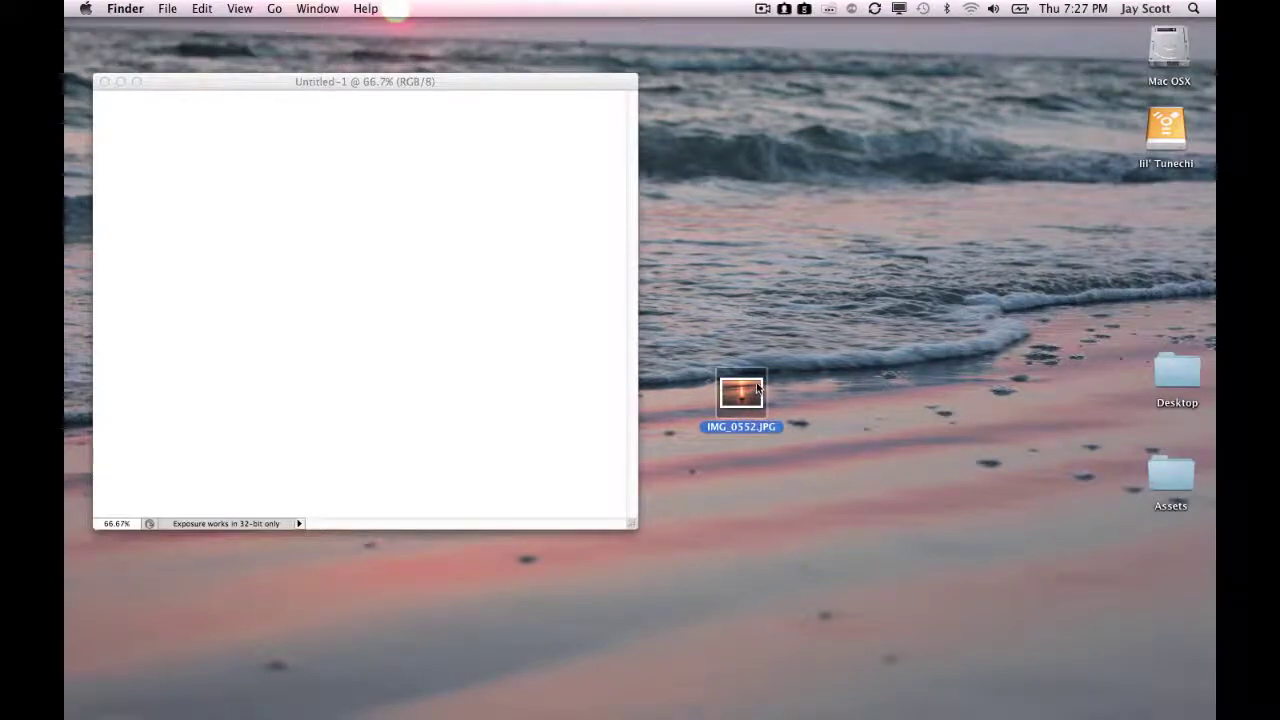
pyautogui.rightClick(757, 388)
pyautogui.moveTo(760, 389)
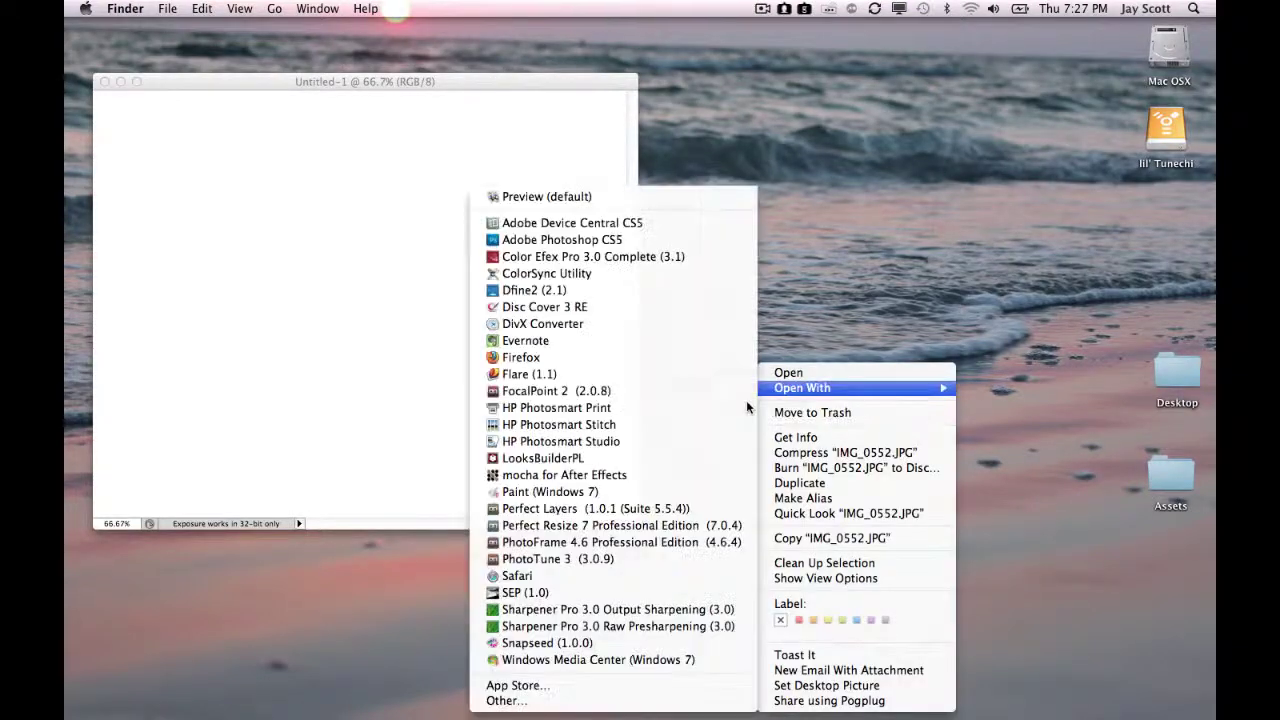
pyautogui.click(604, 243)
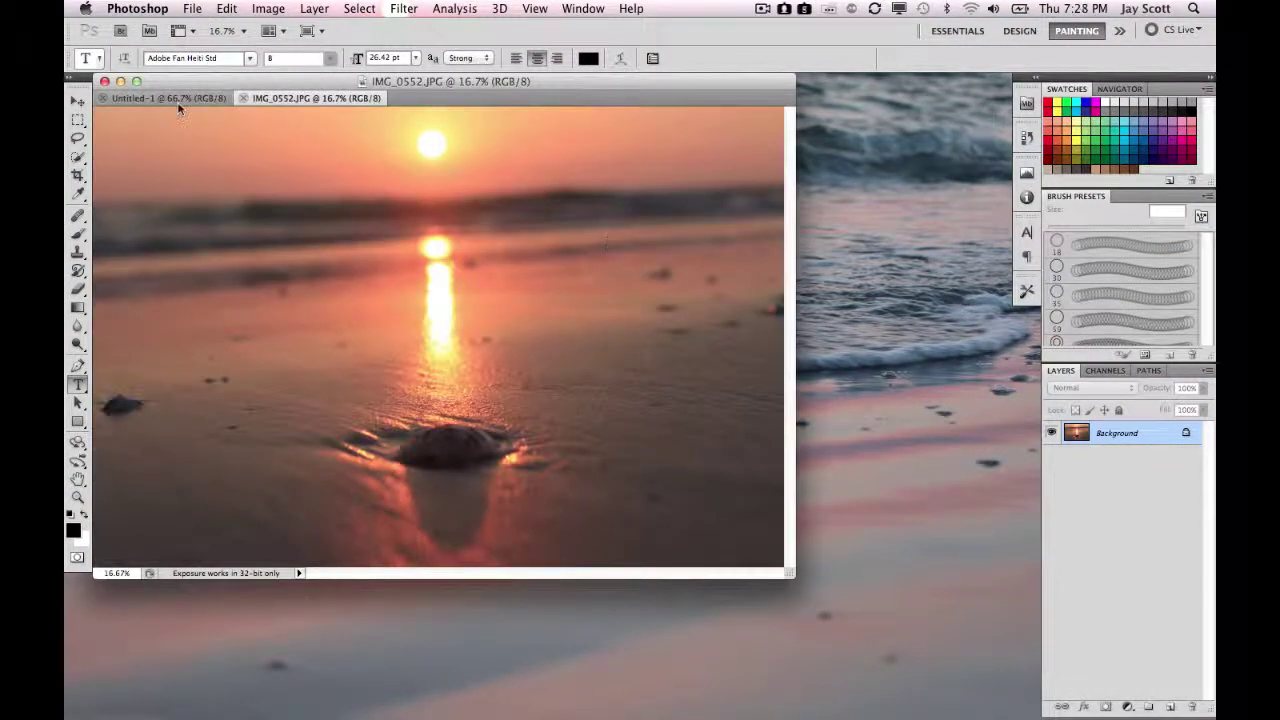
pyautogui.click(179, 98)
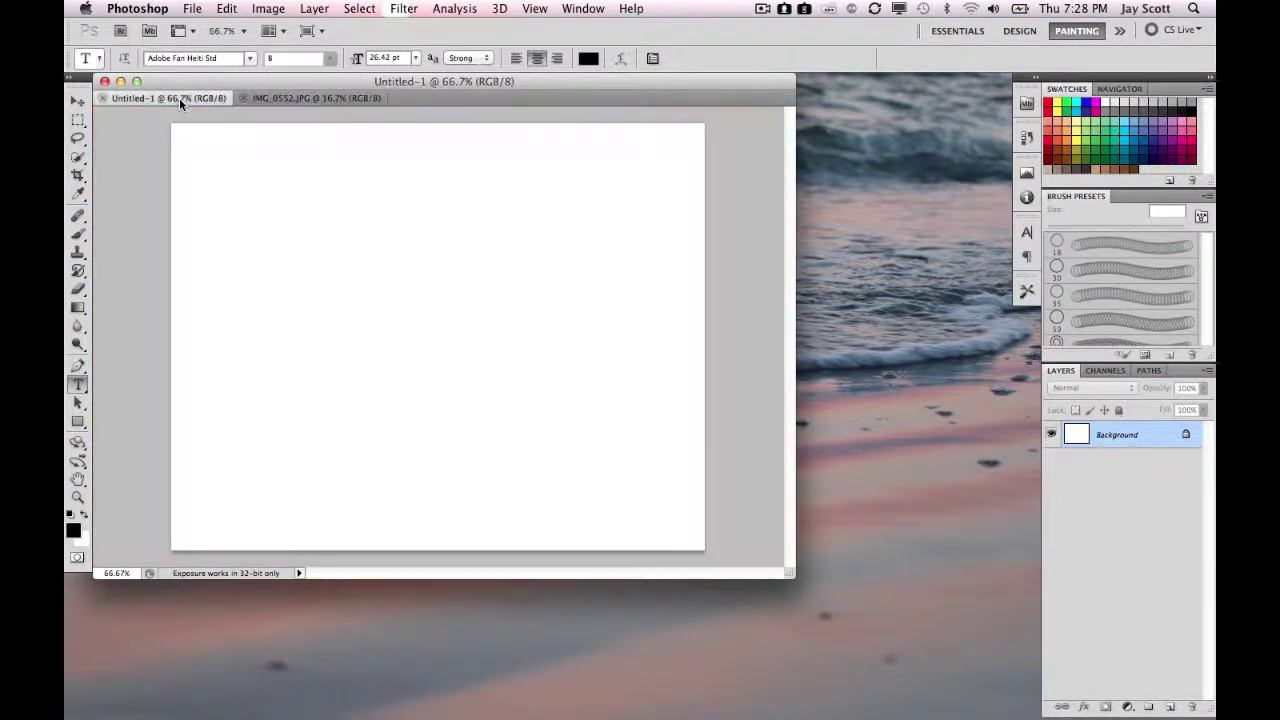
pyautogui.click(262, 99)
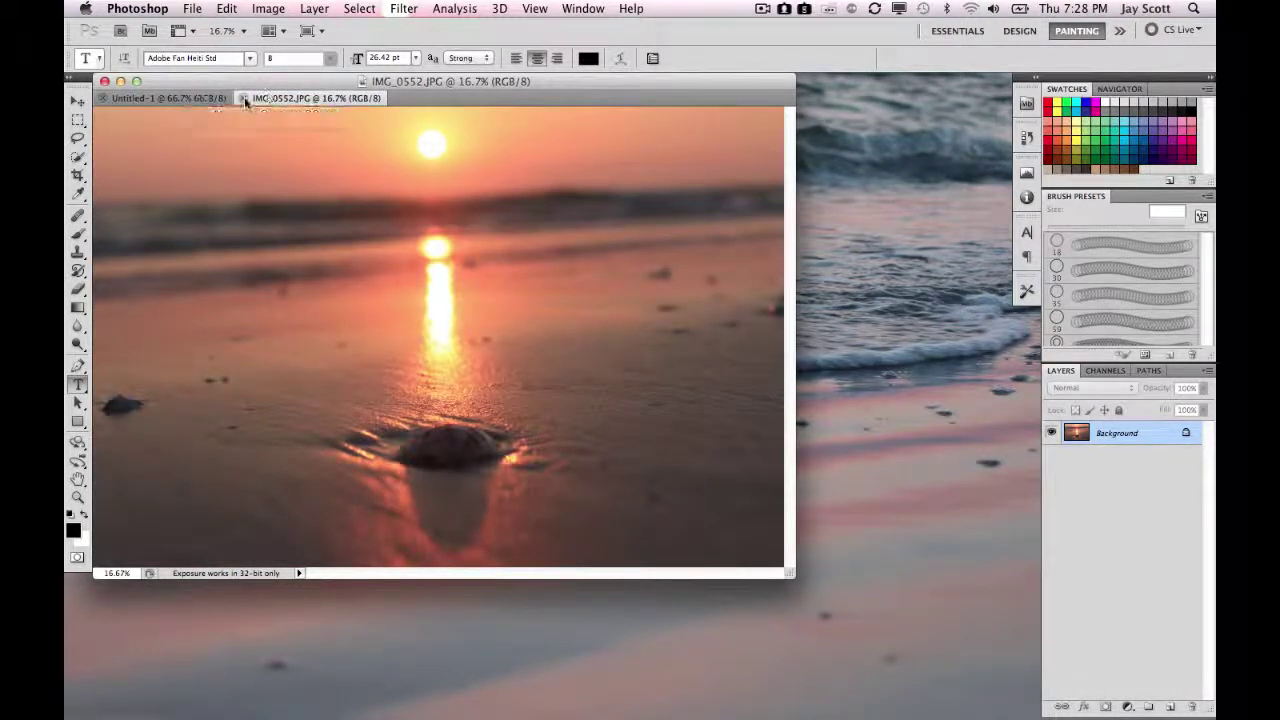
pyautogui.click(244, 98)
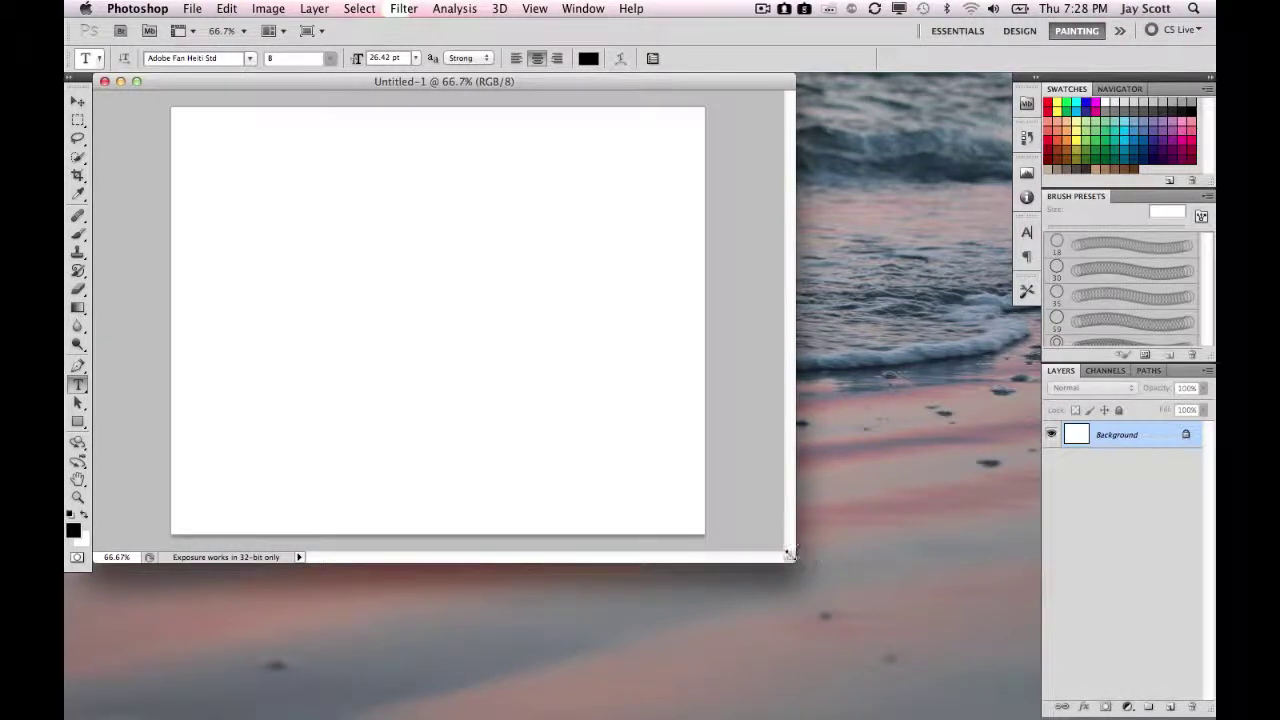
# Step: Add a text layer on the blank canvas reading THE, PHOTOSHOP and BRO on three separate lines
pyautogui.moveTo(790, 557); pyautogui.dragTo(1061, 680)
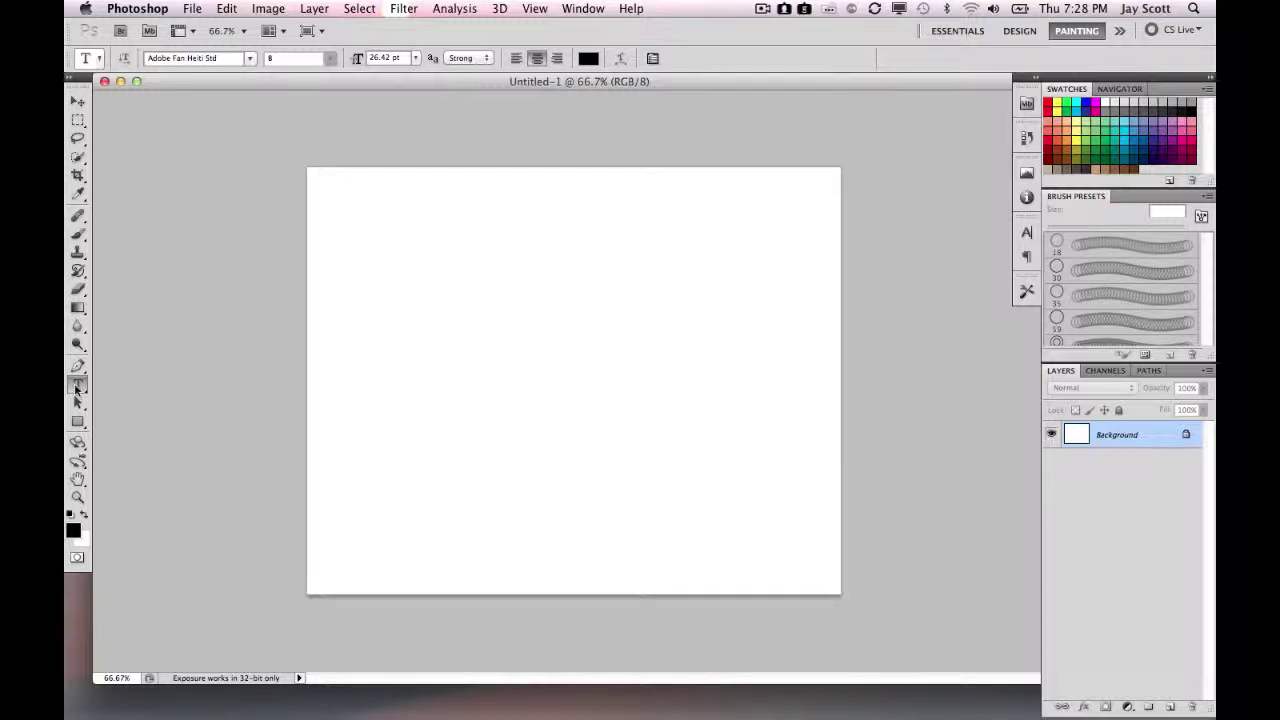
pyautogui.click(77, 386)
pyautogui.click(419, 353)
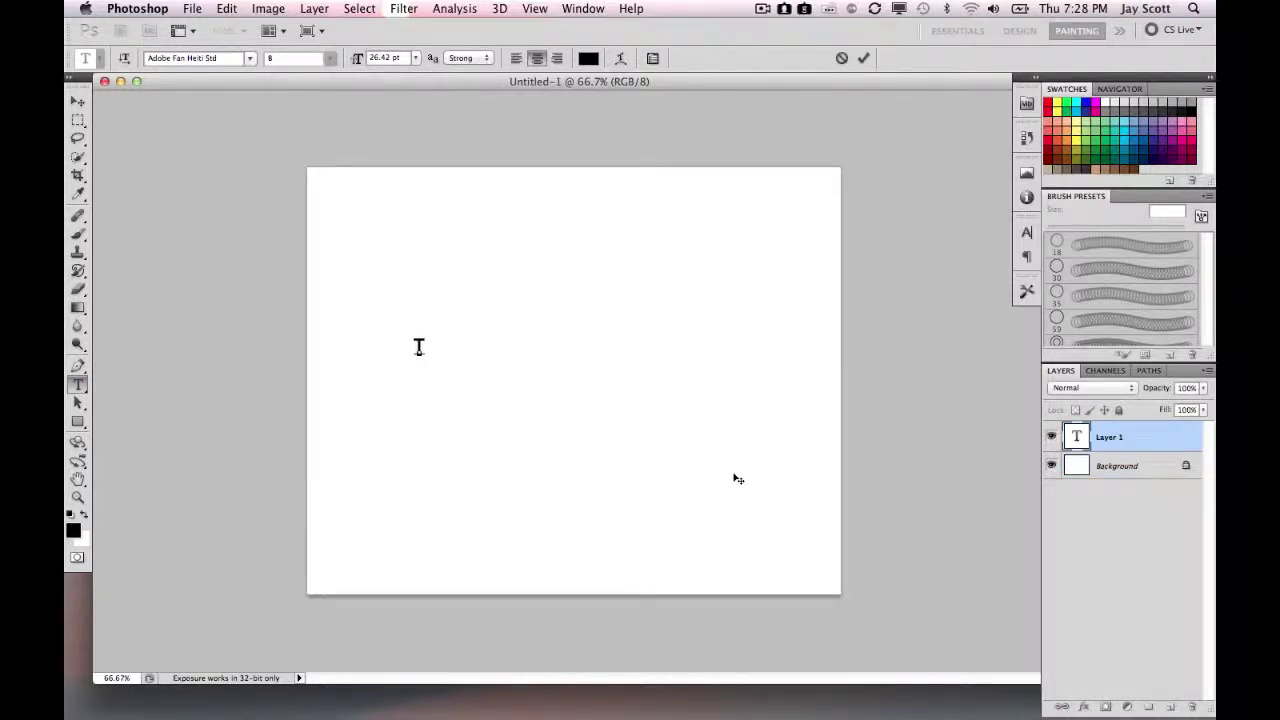
pyautogui.write('THE')
pyautogui.press('Return')
pyautogui.write('PHOTOSHOP')
pyautogui.press('Return')
pyautogui.write('B')
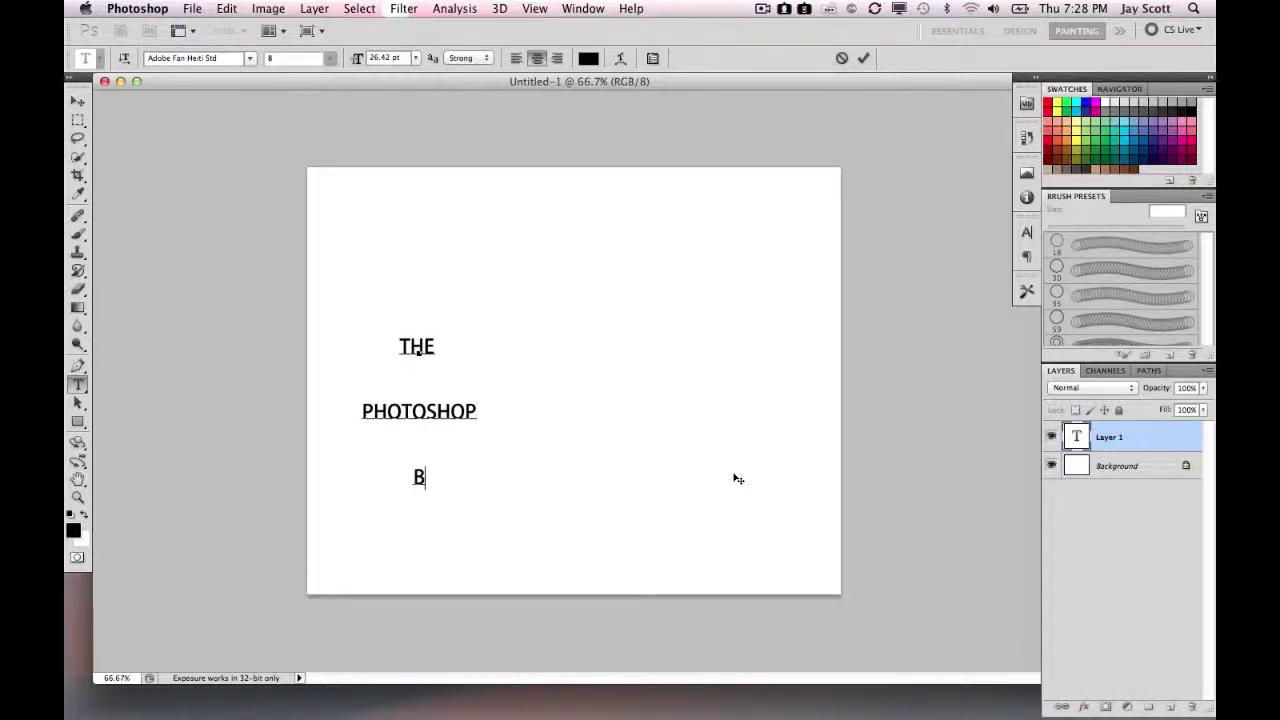
pyautogui.write('RO')
# Step: Set all three lines of text to Arial Black and move the block toward the upper middle of the canvas
pyautogui.doubleClick(440, 347)
pyautogui.press('super+a')
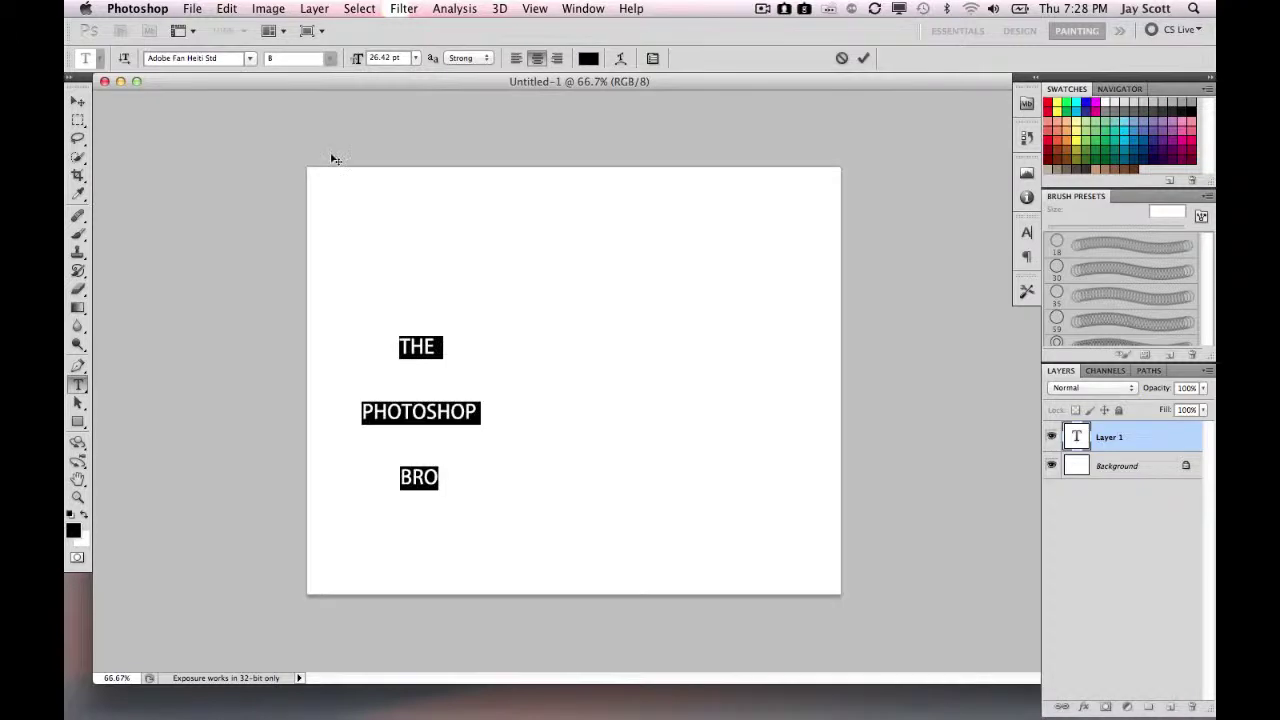
pyautogui.click(250, 58)
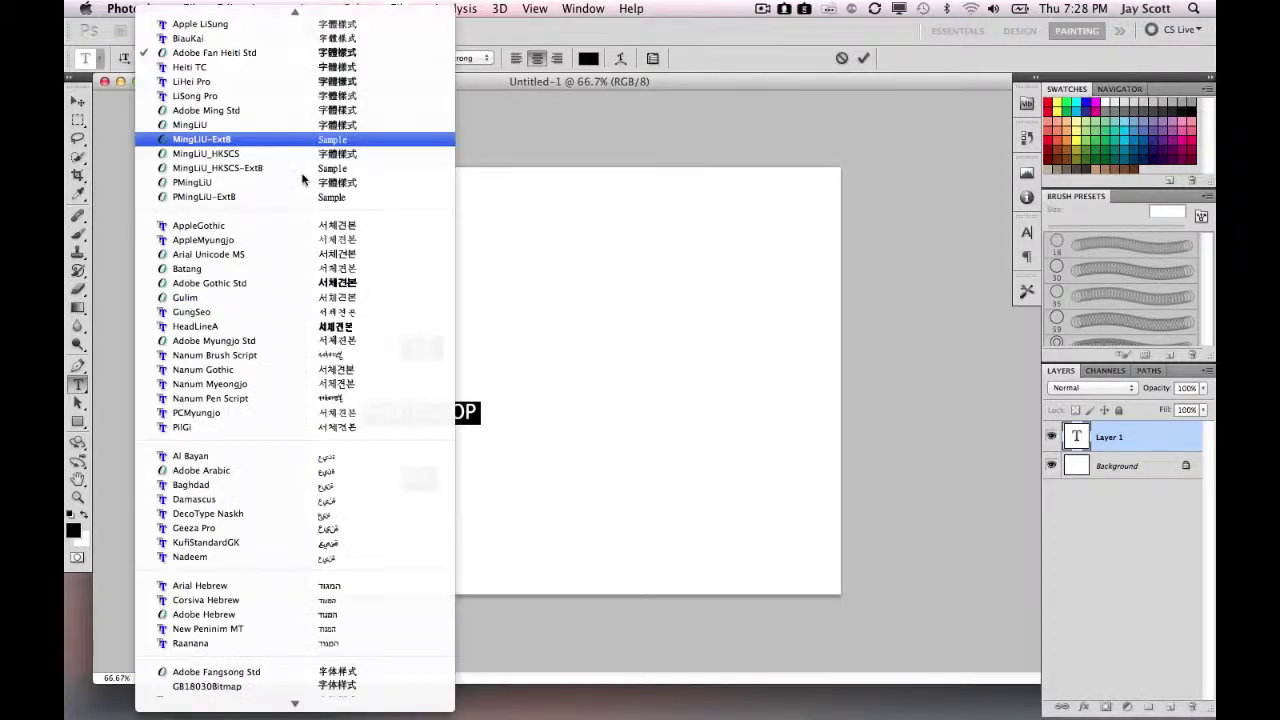
pyautogui.scroll(15, 320, 260)
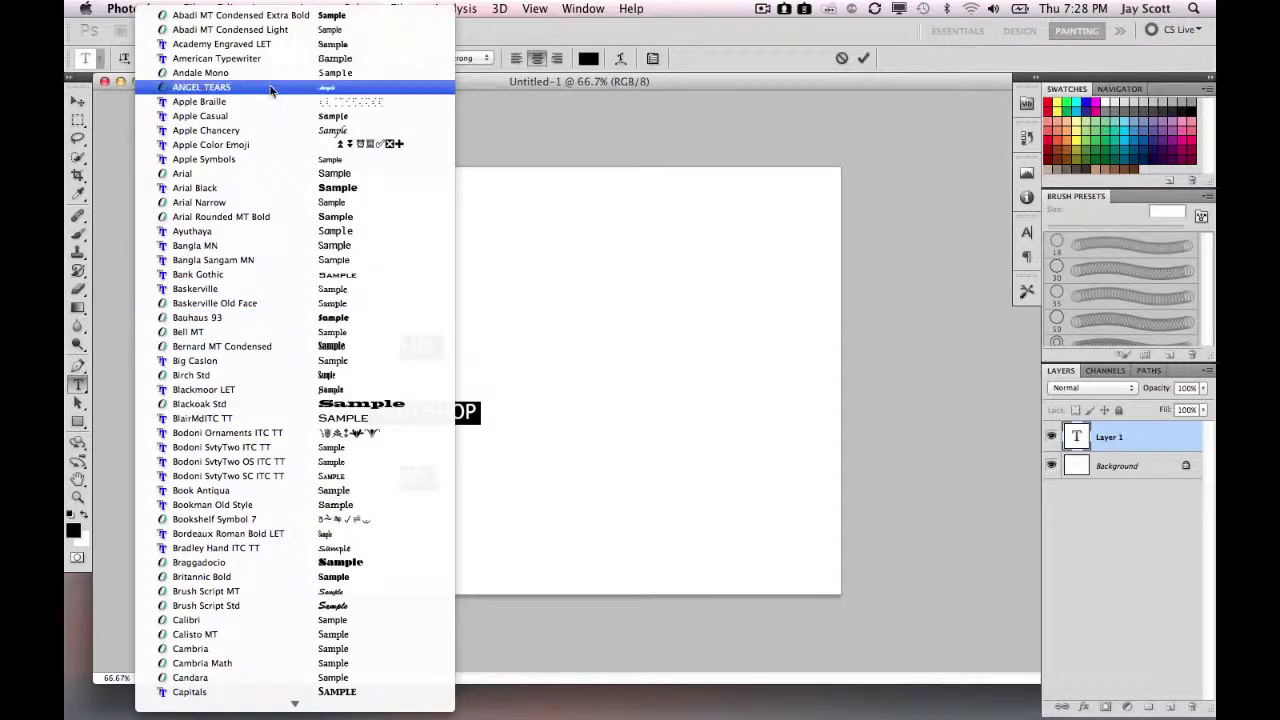
pyautogui.click(347, 192)
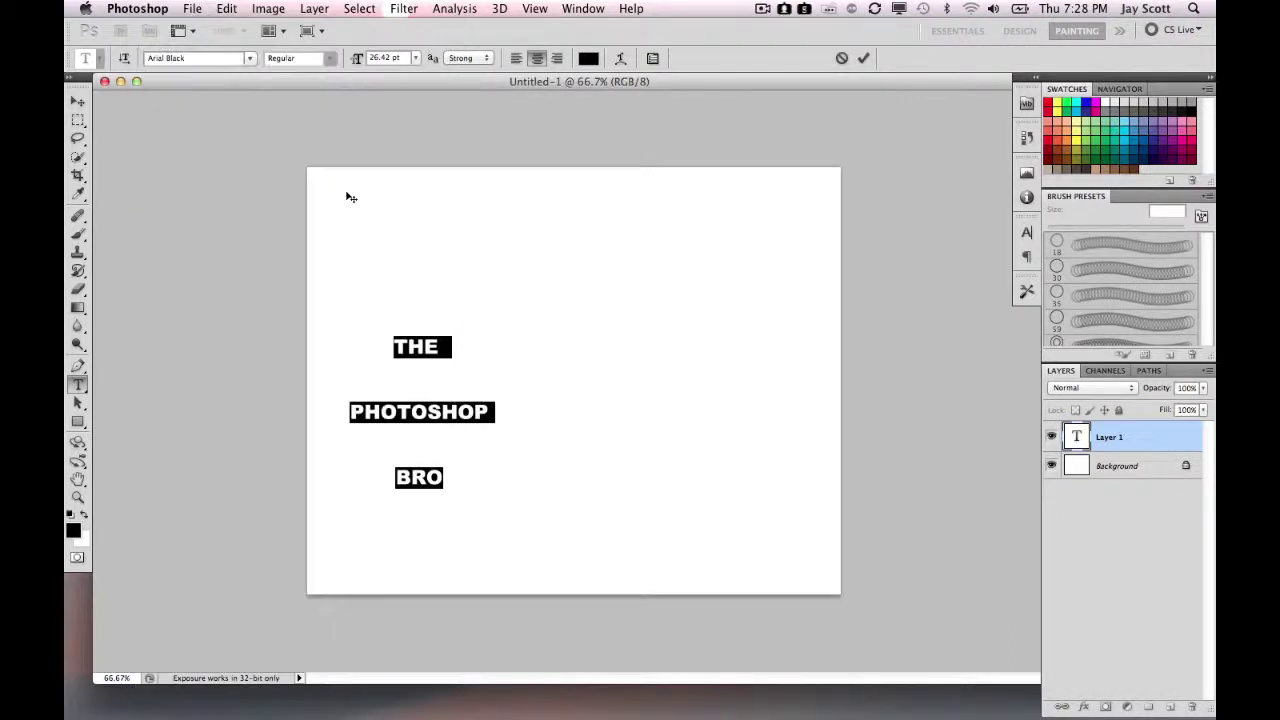
pyautogui.click(421, 347)
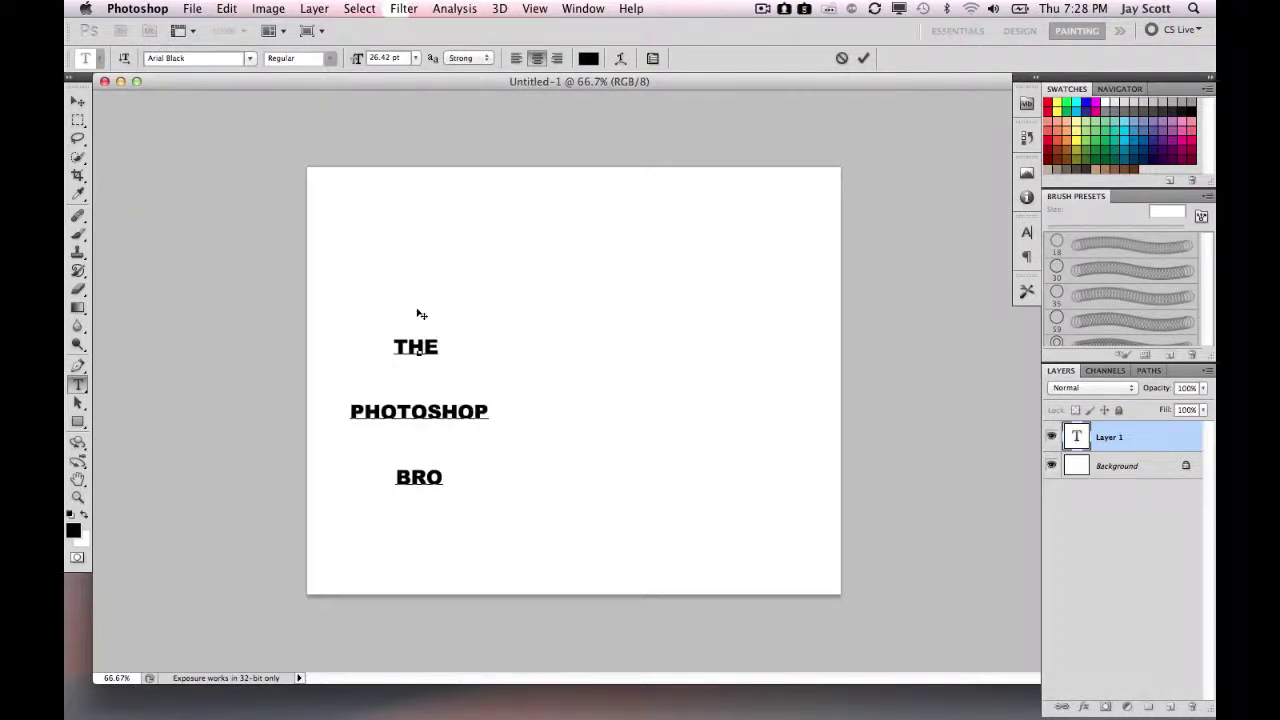
pyautogui.moveTo(421, 314); pyautogui.dragTo(536, 269)
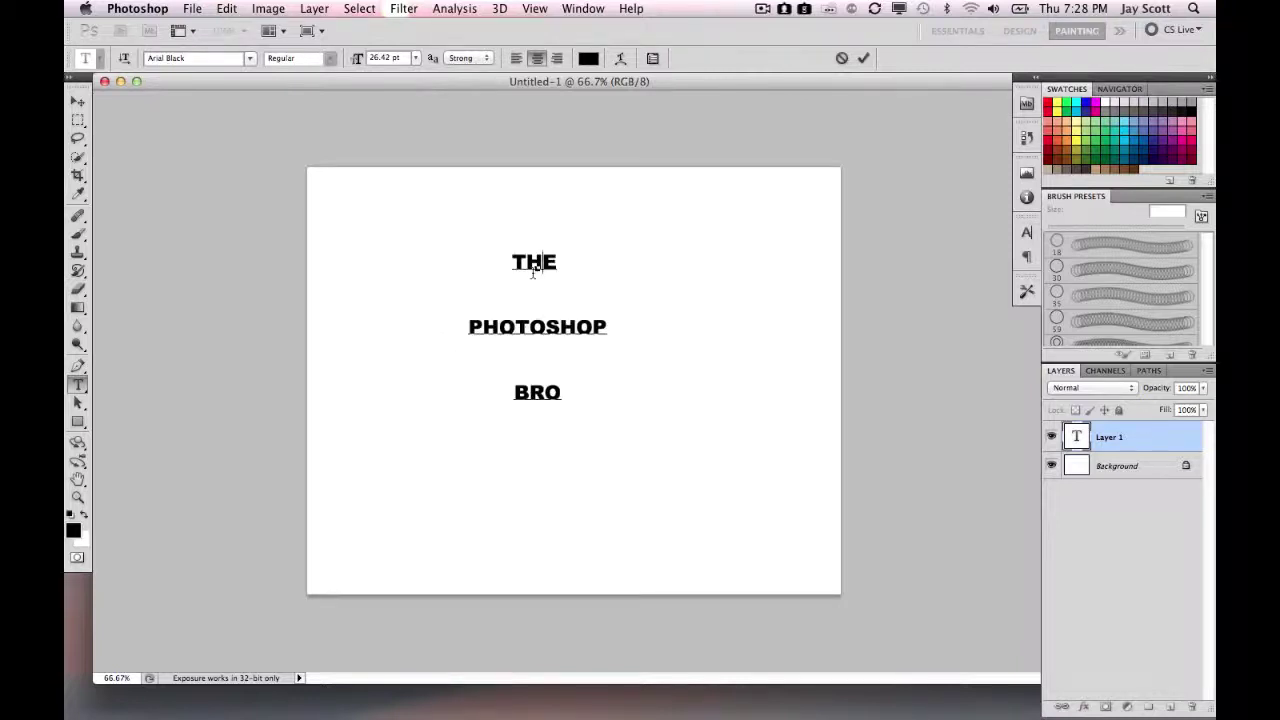
# Step: Set the size of all the text to 100 pt, reposition it so PHOTOSHOP fits across the canvas, and commit it
pyautogui.press('super+a')
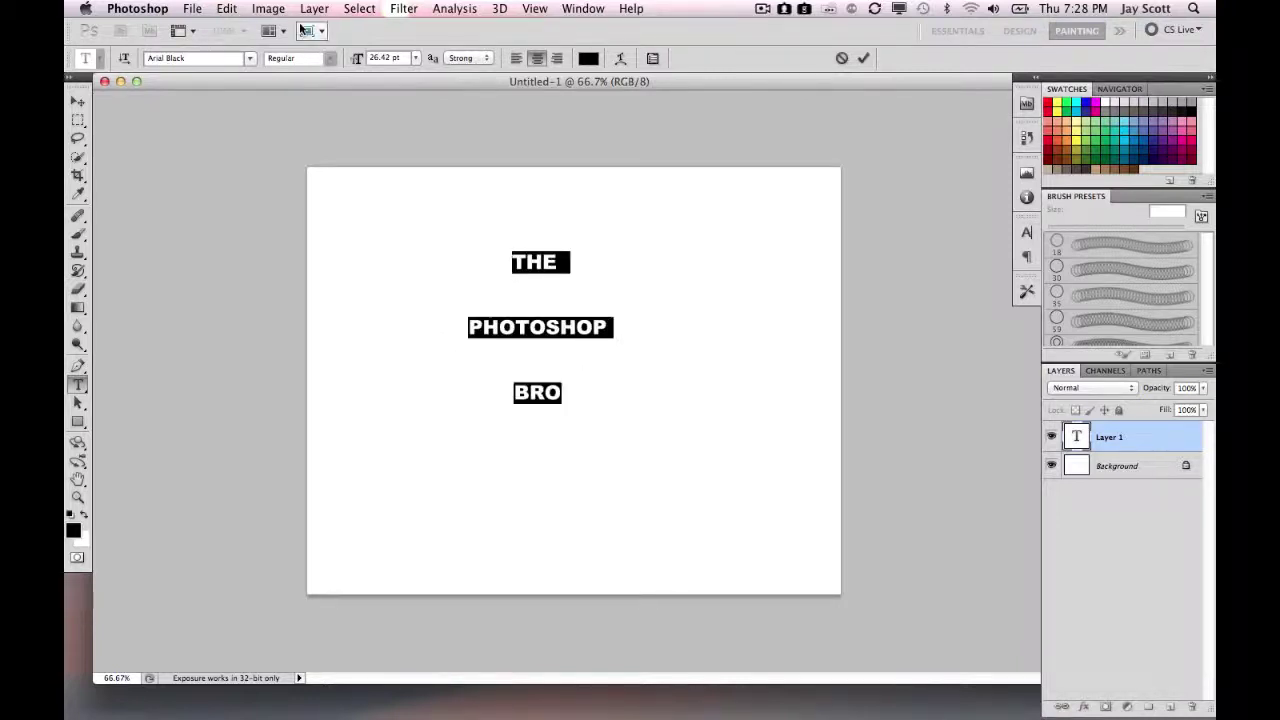
pyautogui.click(415, 57)
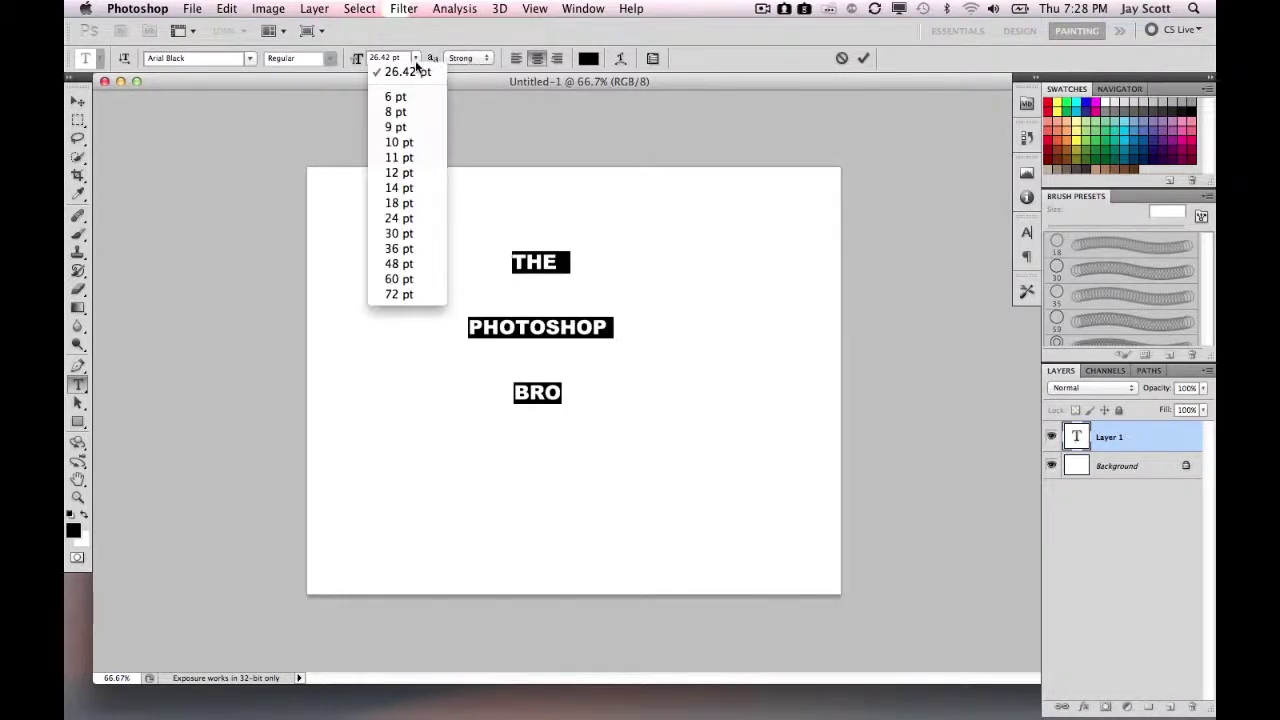
pyautogui.click(399, 294)
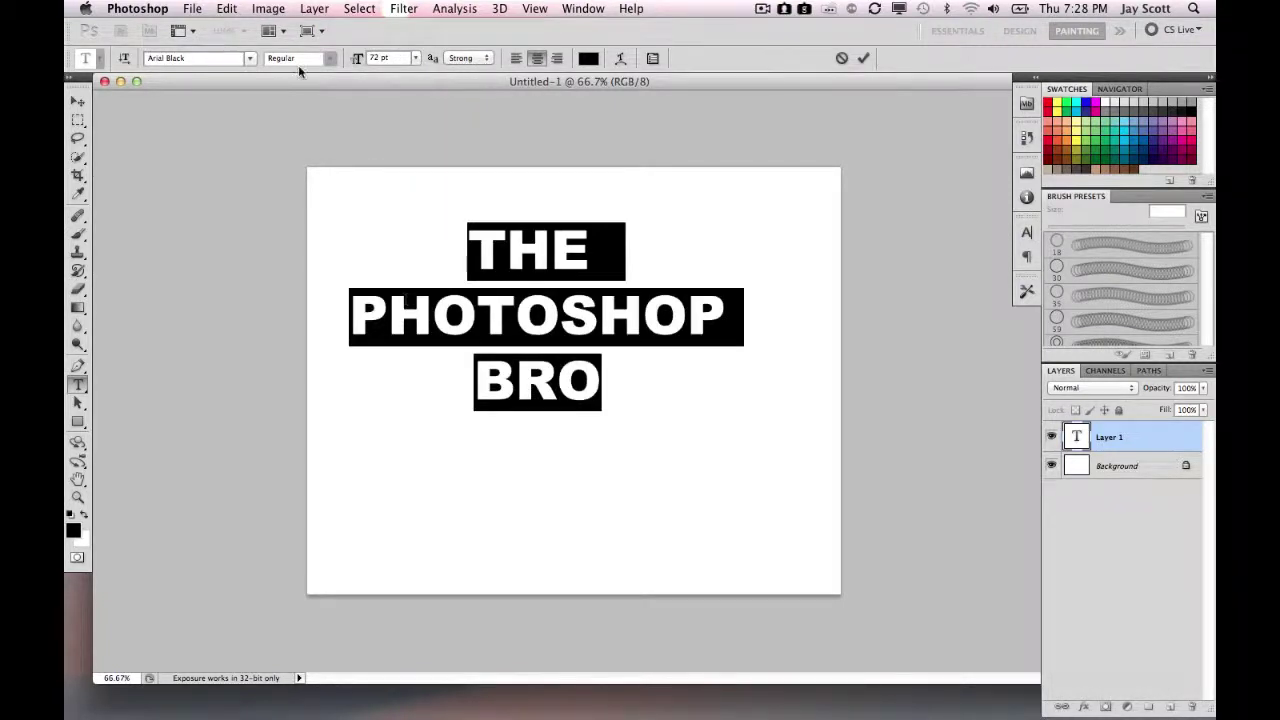
pyautogui.click(380, 56)
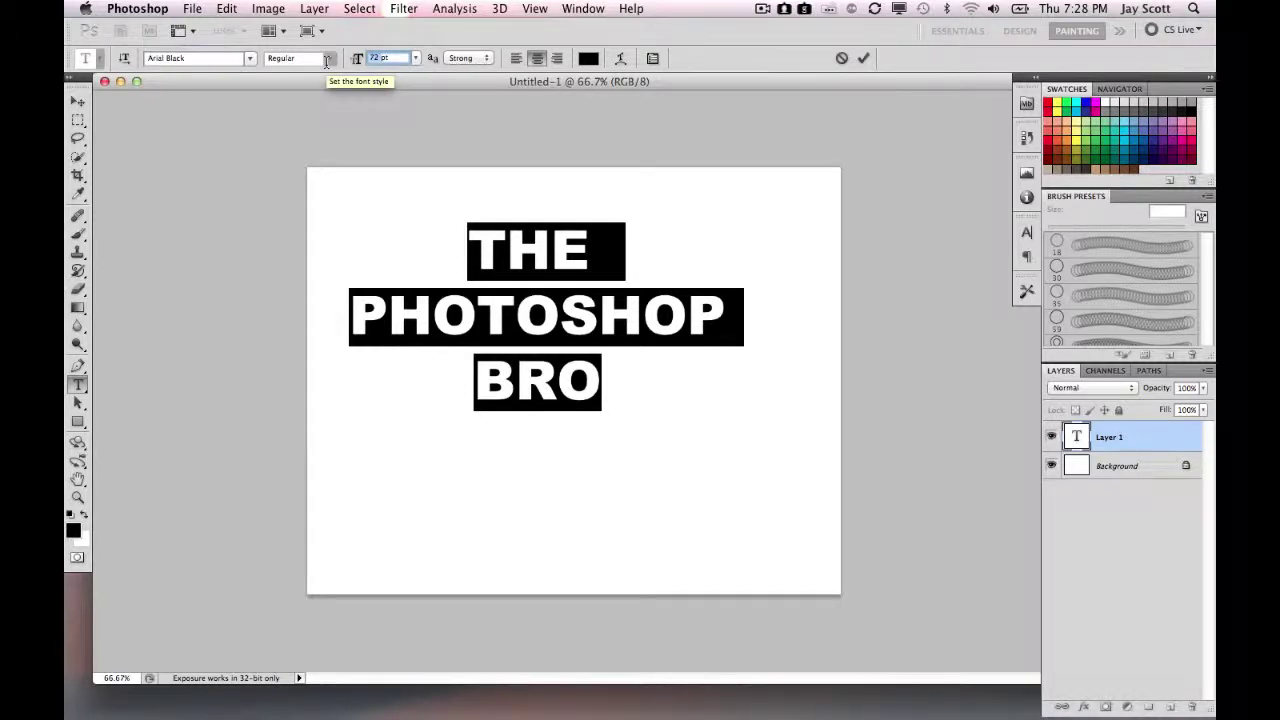
pyautogui.write('110')
pyautogui.press('Return')
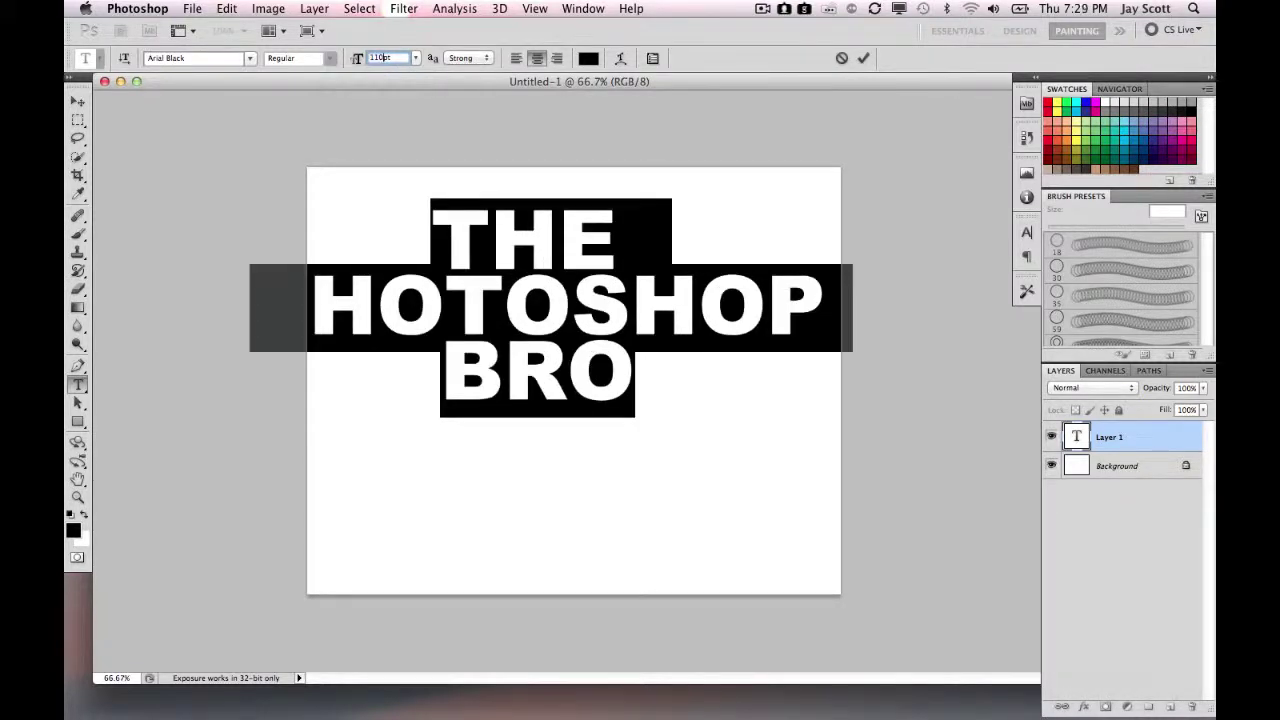
pyautogui.write('1')
pyautogui.press('Return')
pyautogui.write('100')
pyautogui.press('Return')
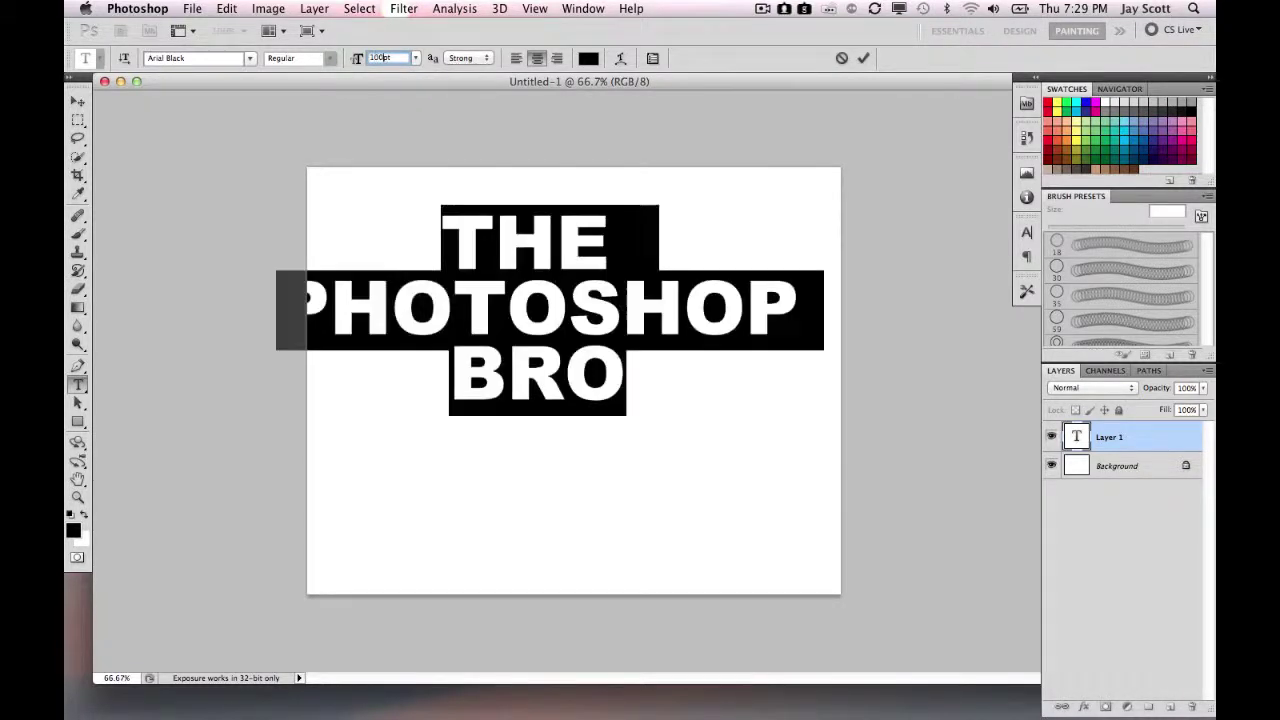
pyautogui.moveTo(435, 151); pyautogui.dragTo(547, 248)
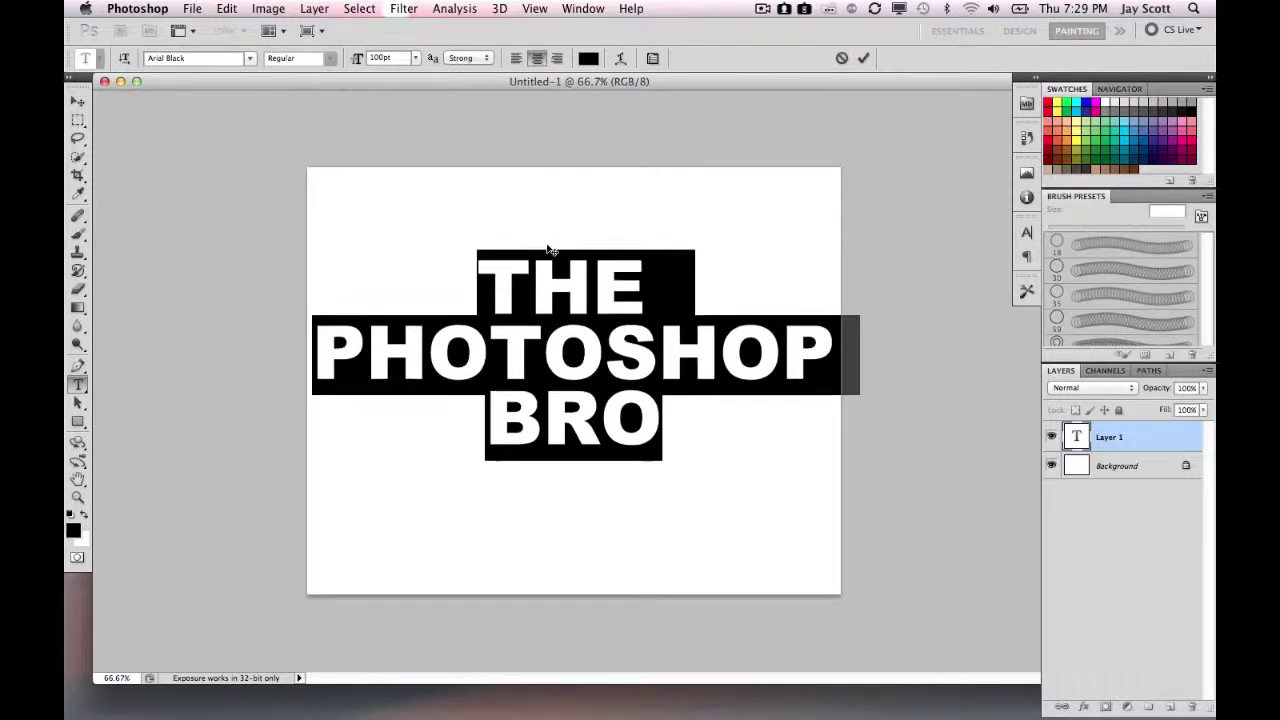
pyautogui.click(864, 58)
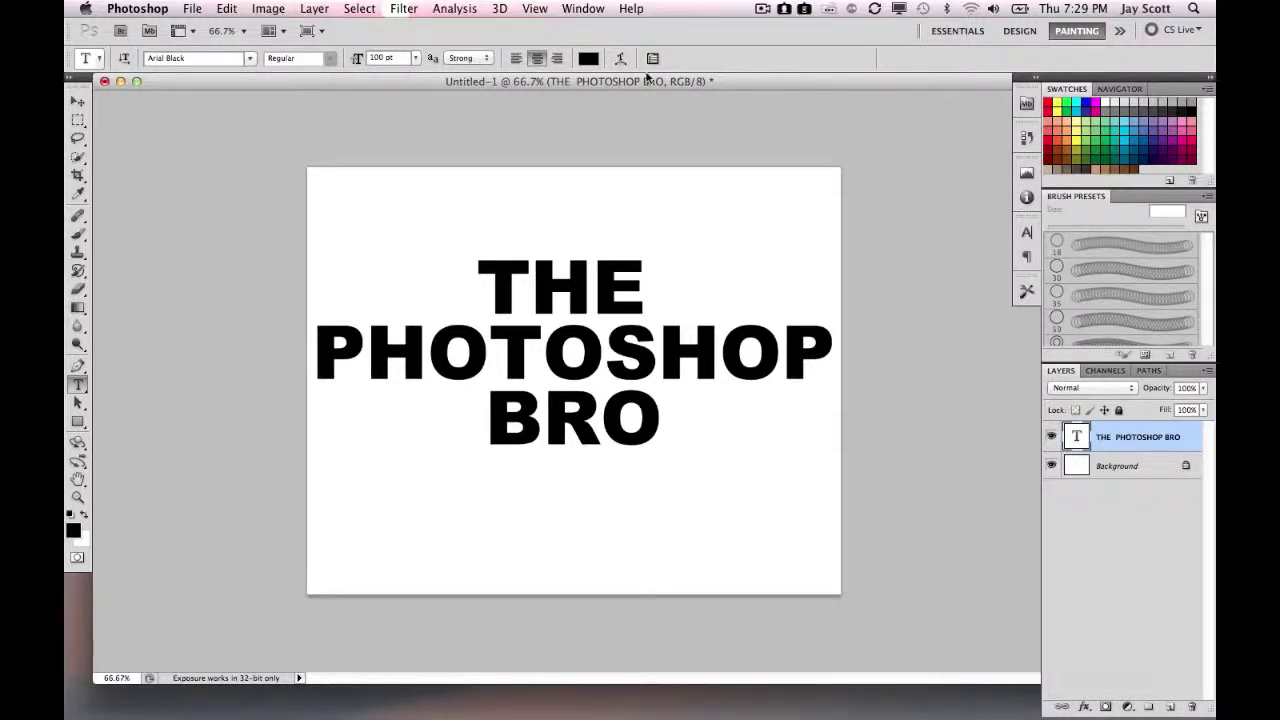
# Step: Place IMG_0552.JPG from the desktop into the document as a layer above the text and commit the placement
pyautogui.moveTo(647, 78); pyautogui.dragTo(453, 99)
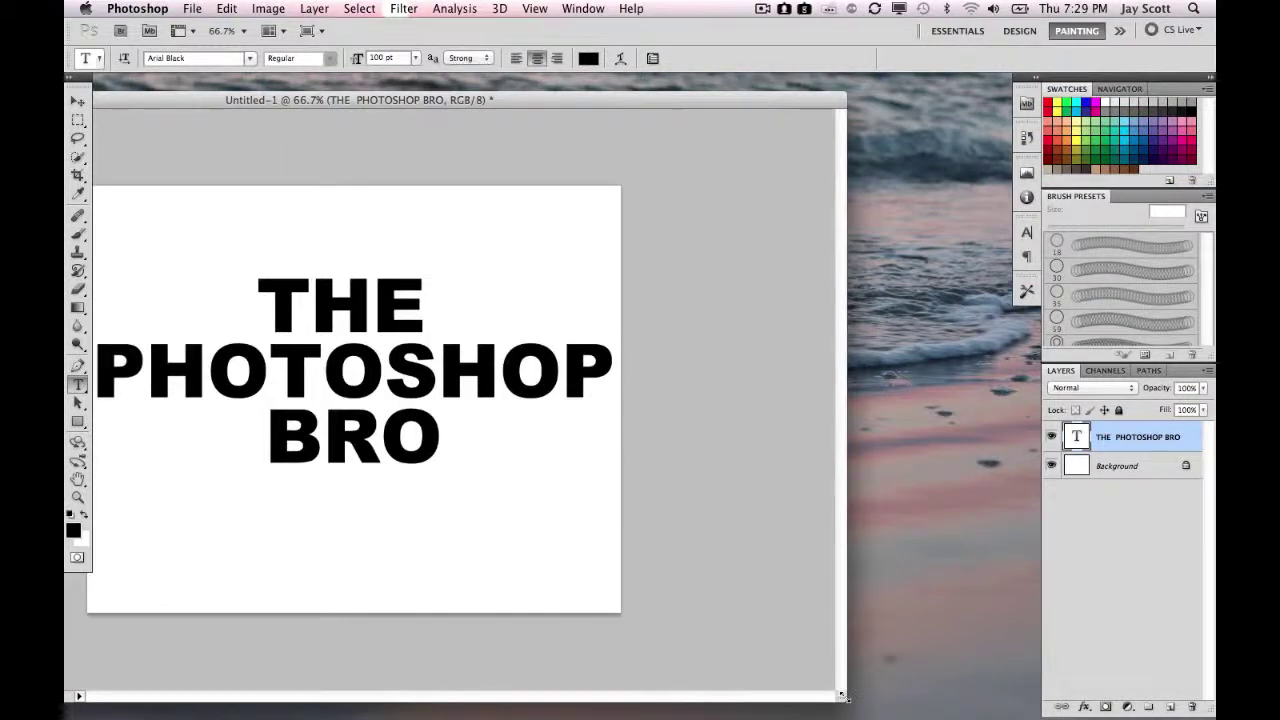
pyautogui.moveTo(843, 697); pyautogui.dragTo(600, 610)
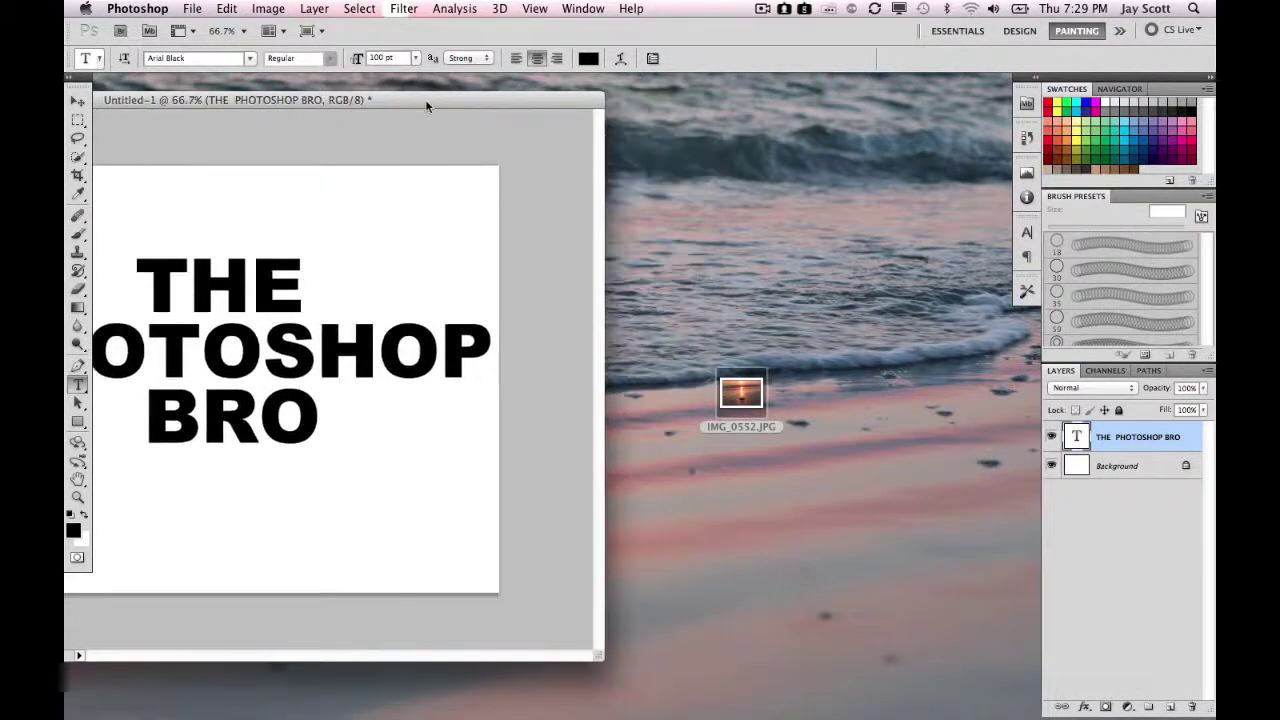
pyautogui.doubleClick(425, 99)
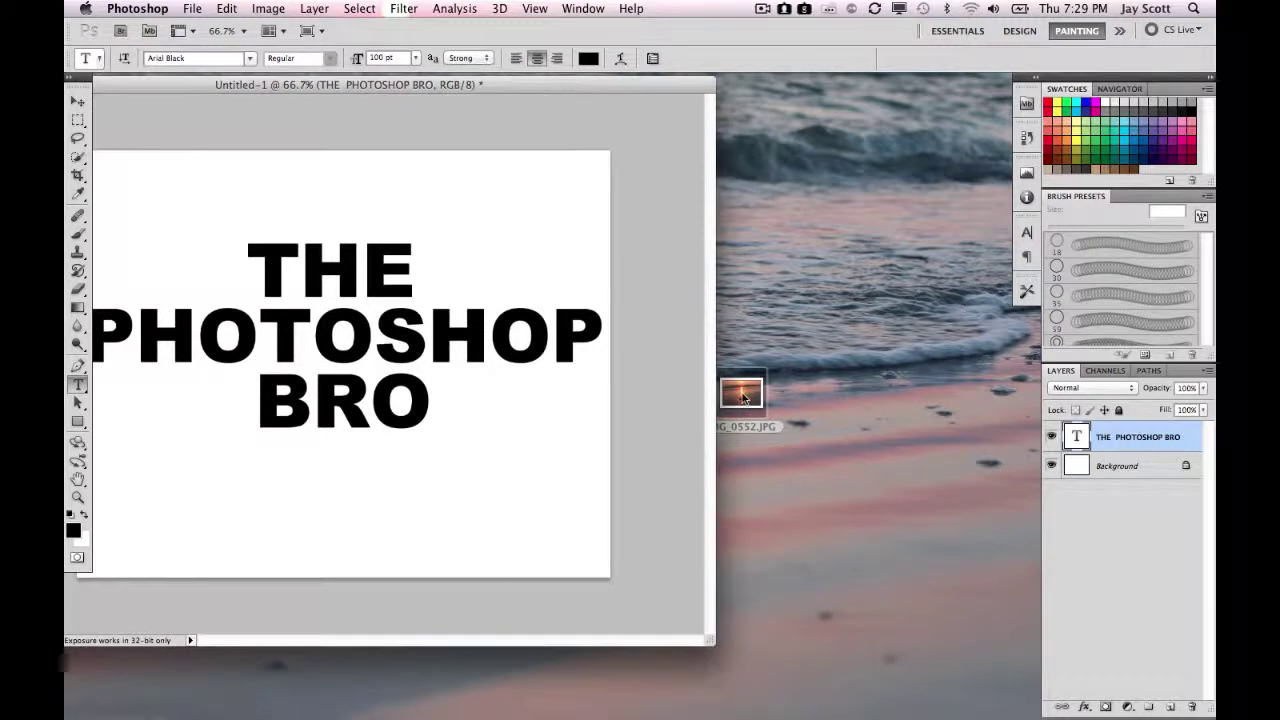
pyautogui.moveTo(743, 396); pyautogui.dragTo(514, 457)
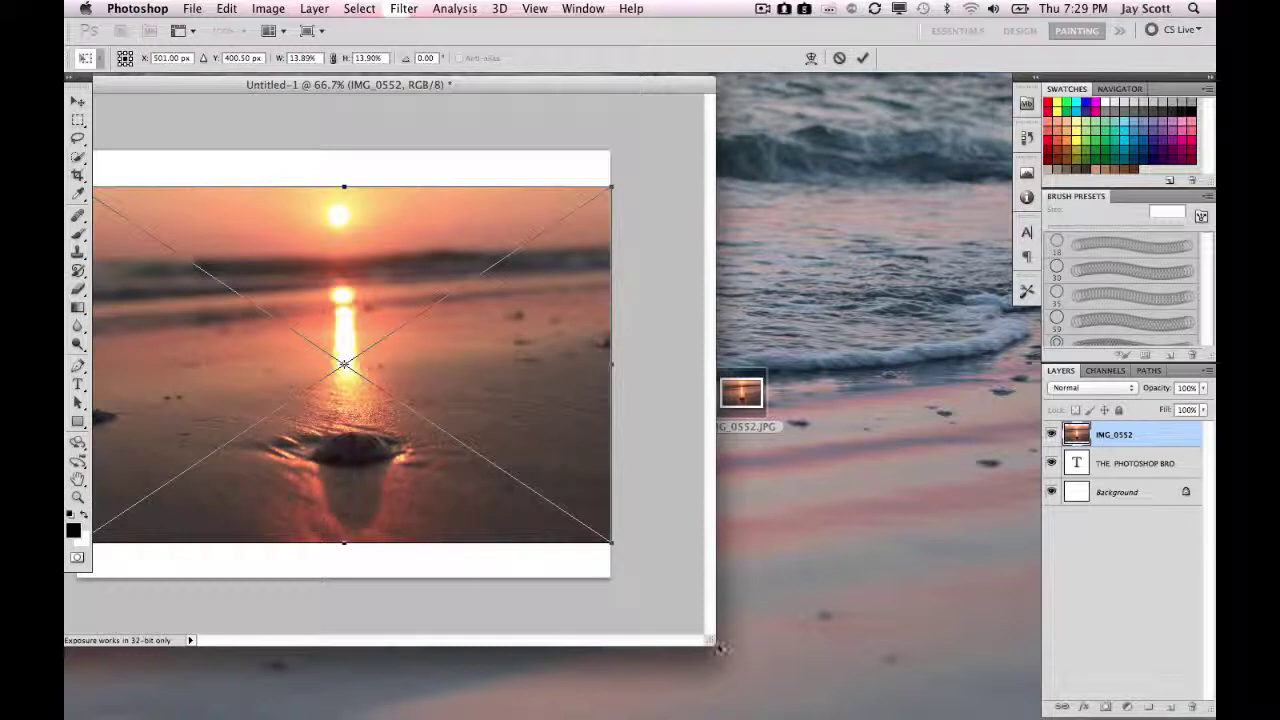
pyautogui.moveTo(717, 643); pyautogui.dragTo(1083, 674)
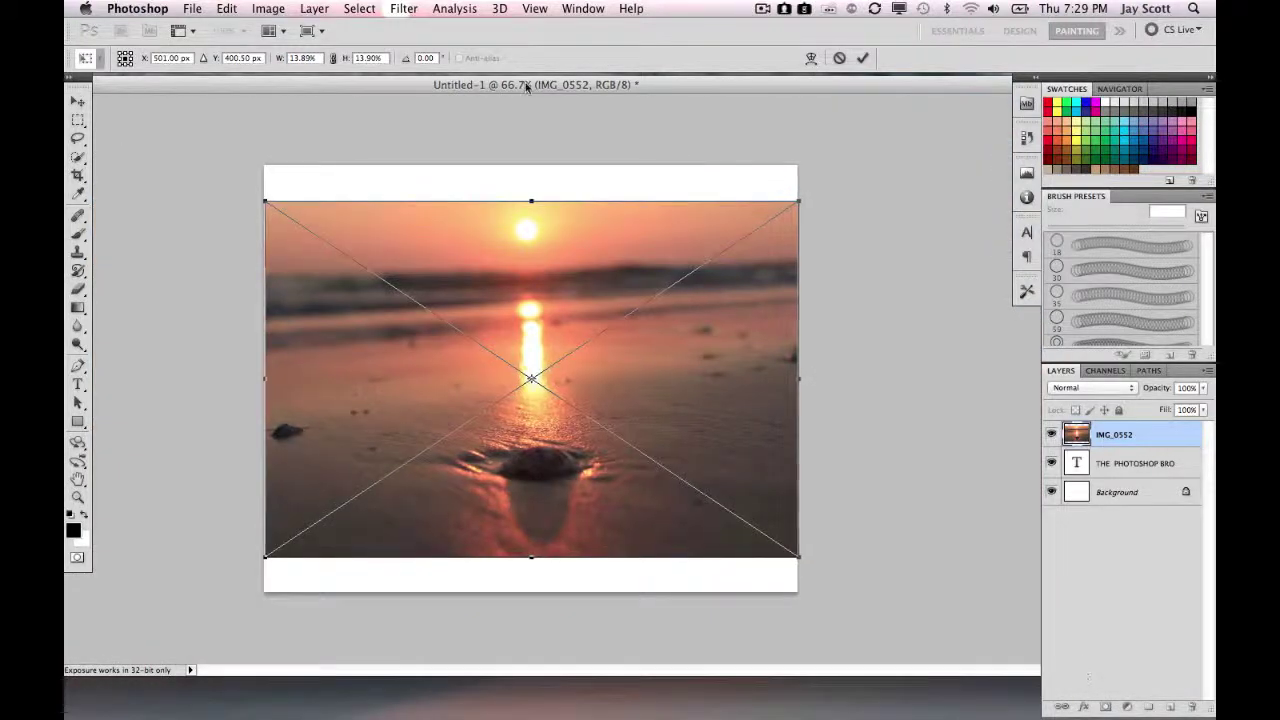
pyautogui.moveTo(523, 86); pyautogui.dragTo(595, 97)
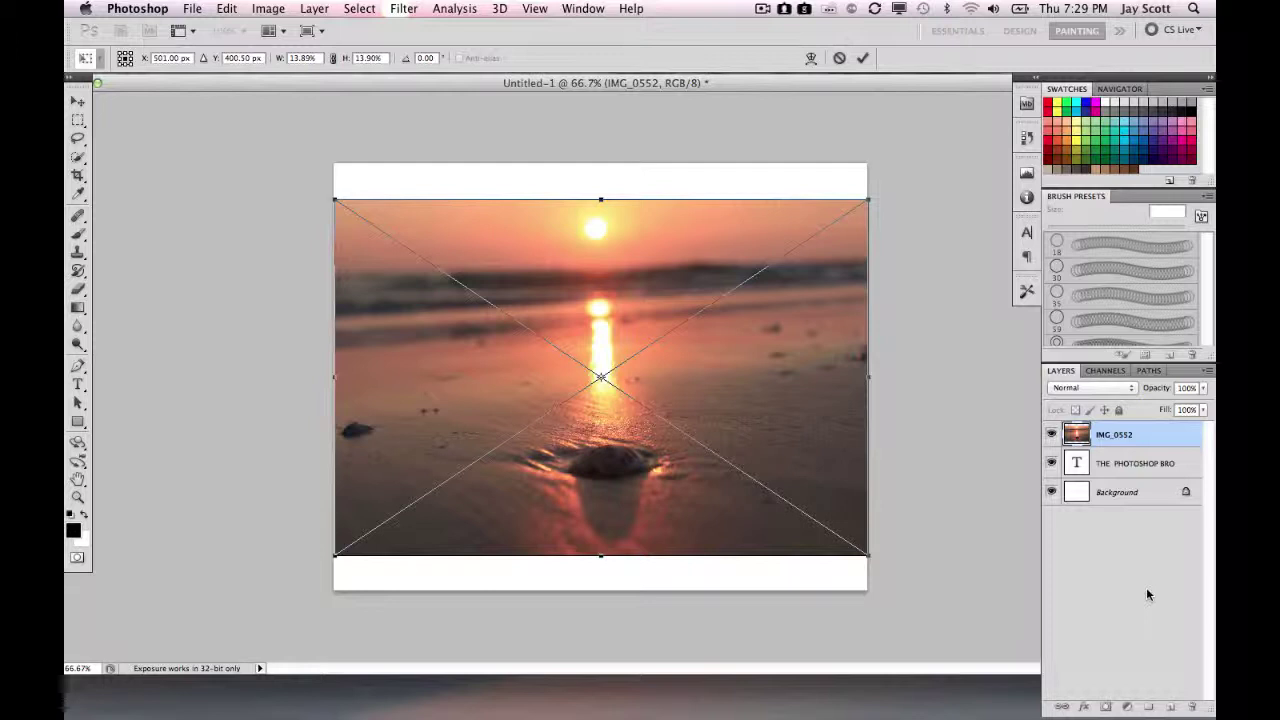
pyautogui.click(863, 58)
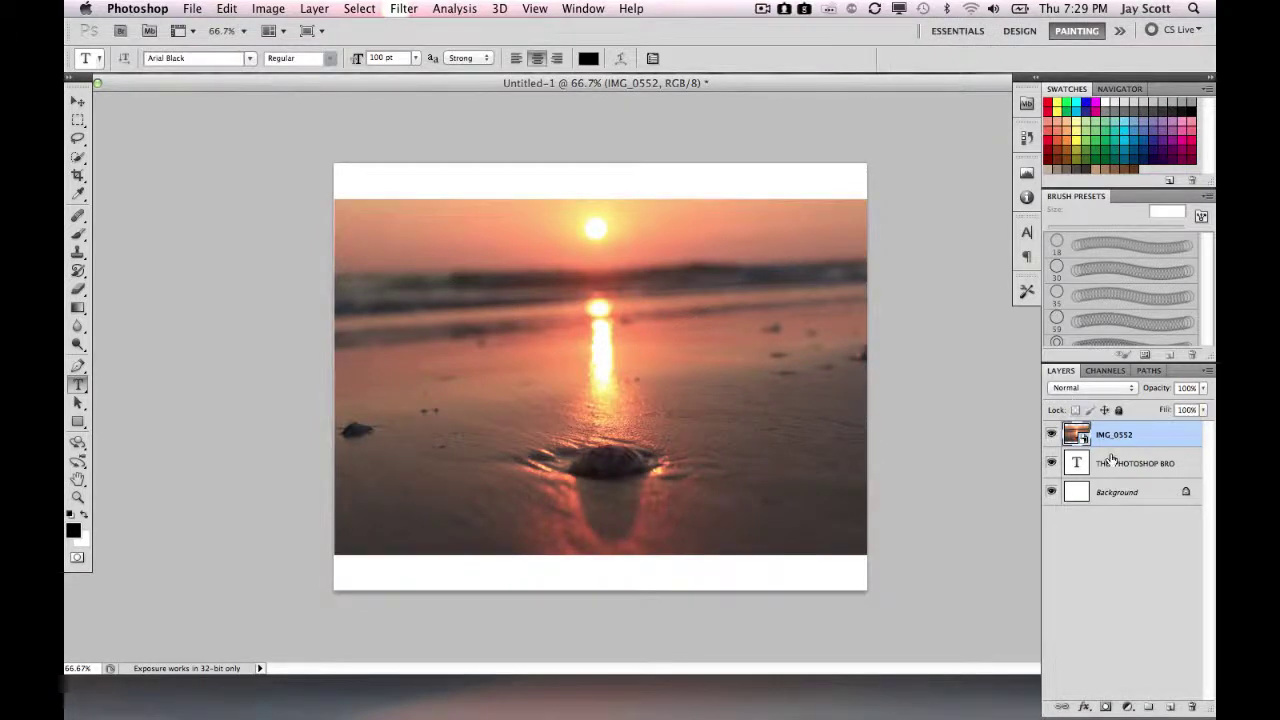
# Step: Clip the IMG_0552 photo layer to the THE PHOTOSHOP BRO text layer with a clipping mask
pyautogui.click(1051, 434)
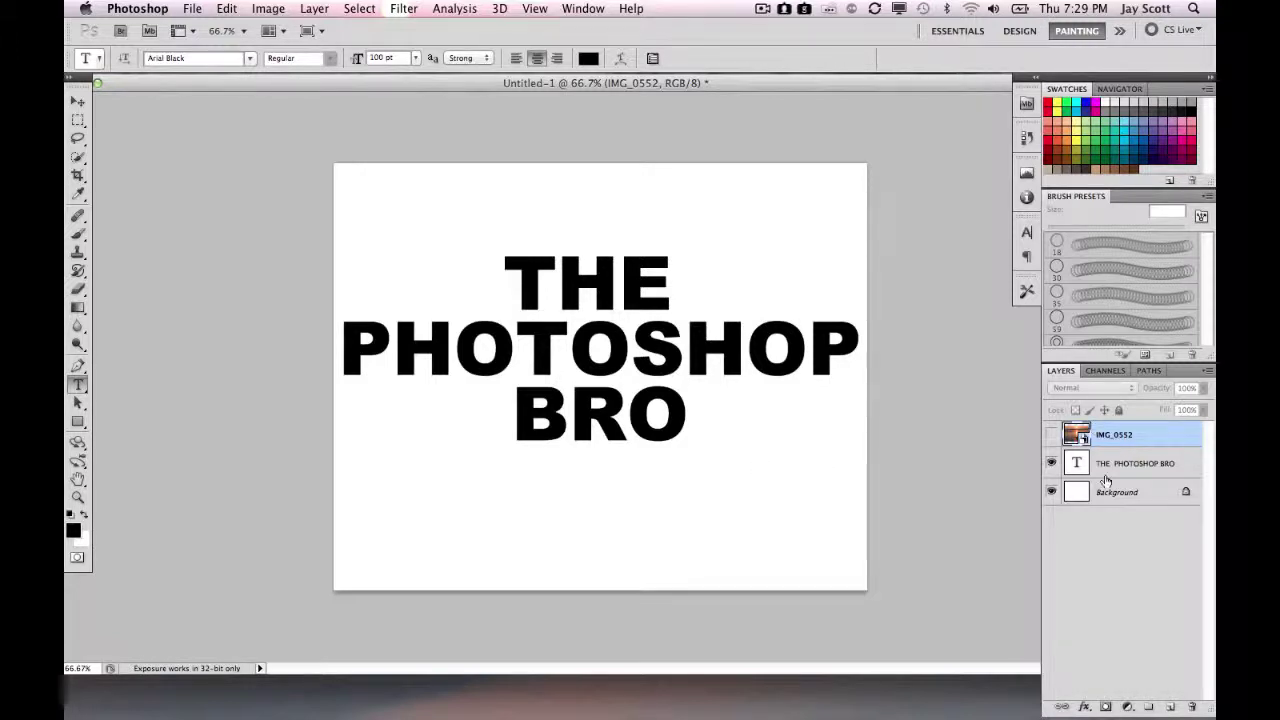
pyautogui.click(1051, 435)
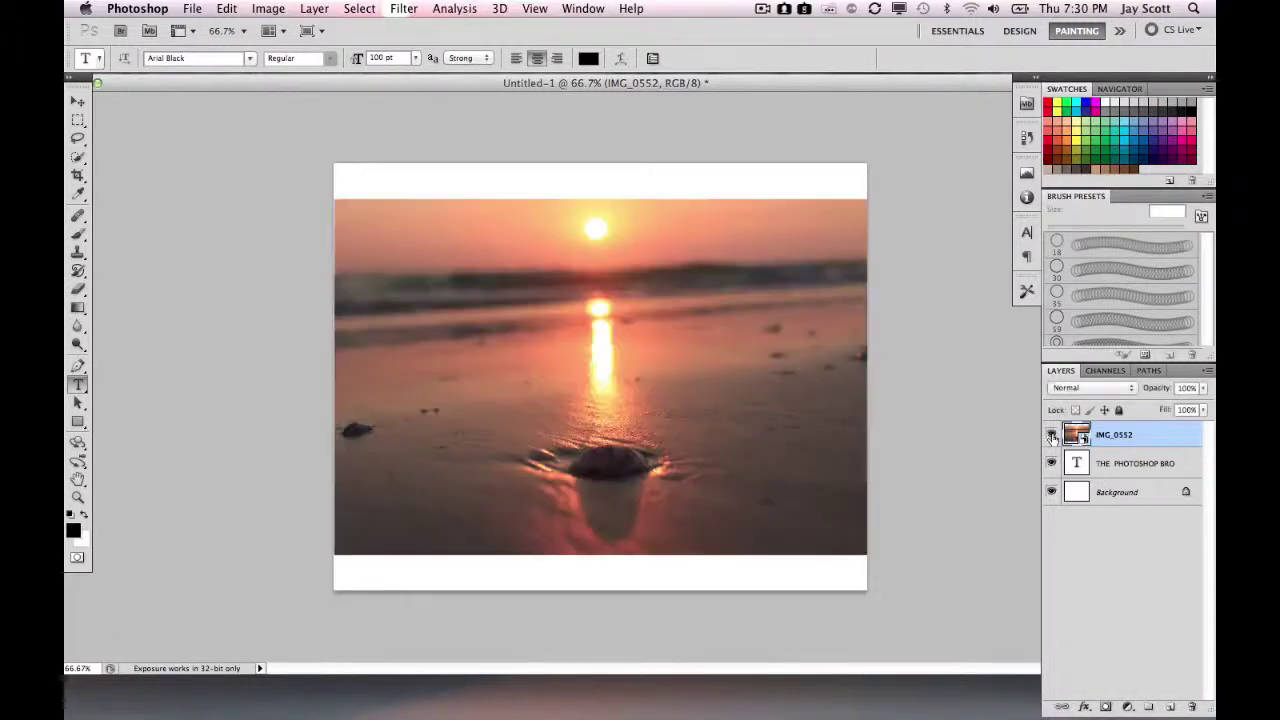
pyautogui.rightClick(1115, 438)
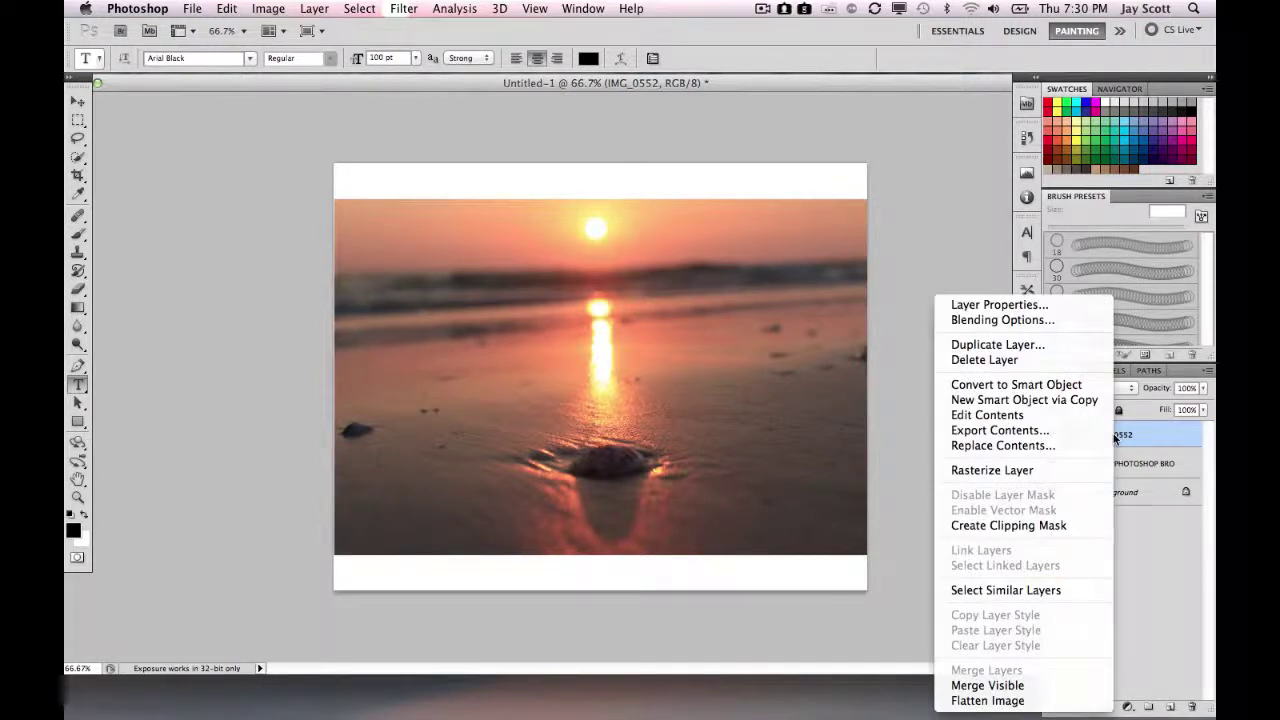
pyautogui.click(1016, 526)
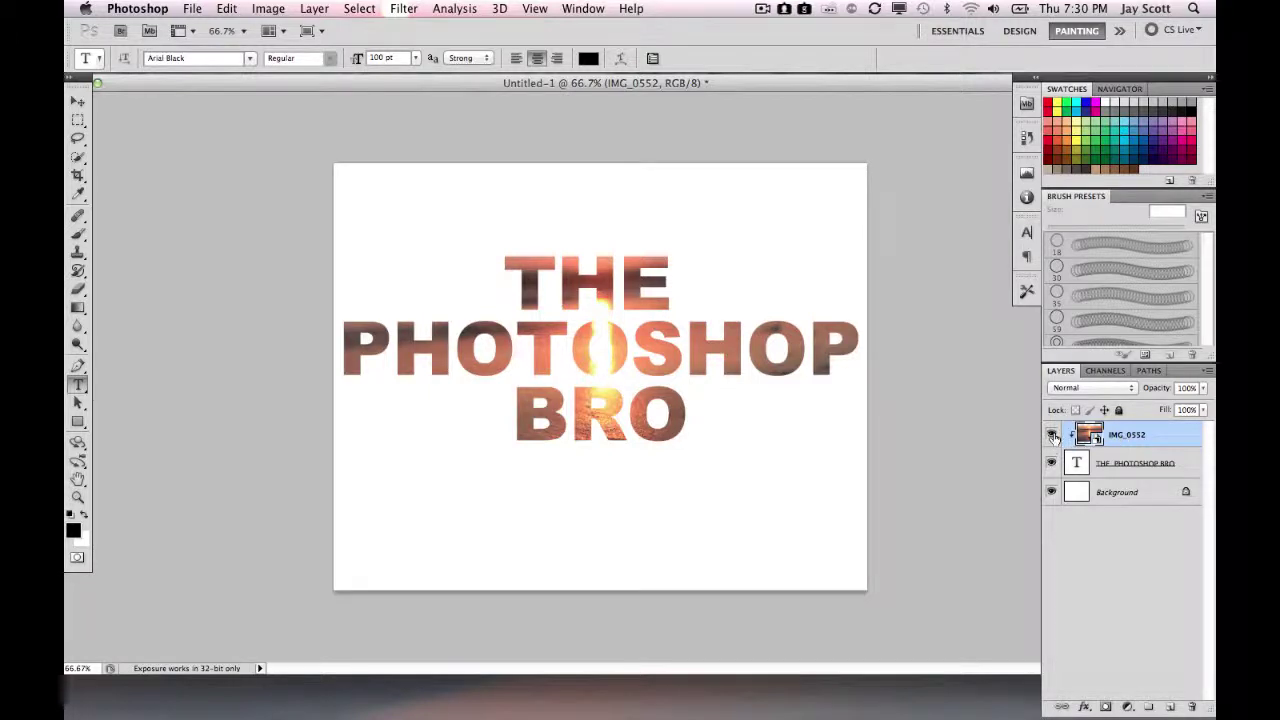
# Step: Scale the clipped photo to 13.80%, move it upward so it covers all the lettering, and commit the transform
pyautogui.press('super+t')
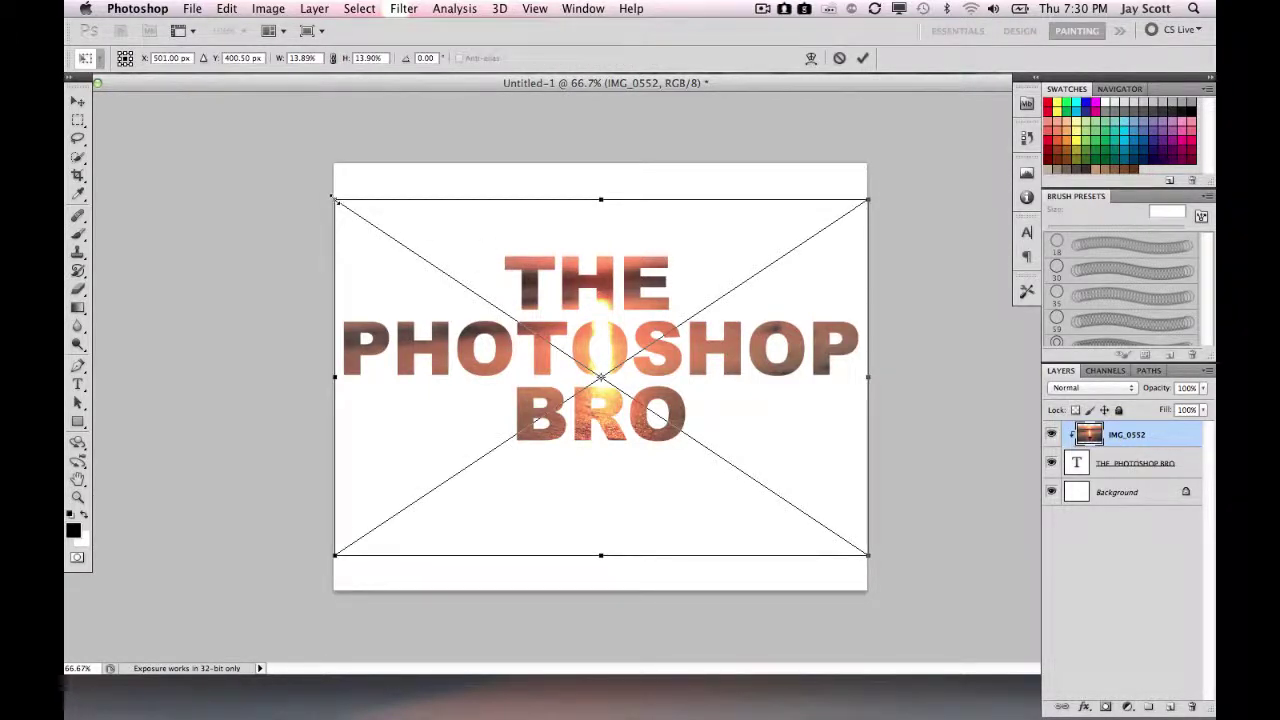
pyautogui.moveTo(344, 194)
pyautogui.mouseDown()
pyautogui.moveTo(398, 233)
pyautogui.moveTo(265, 179)
pyautogui.moveTo(338, 202)
pyautogui.mouseUp()
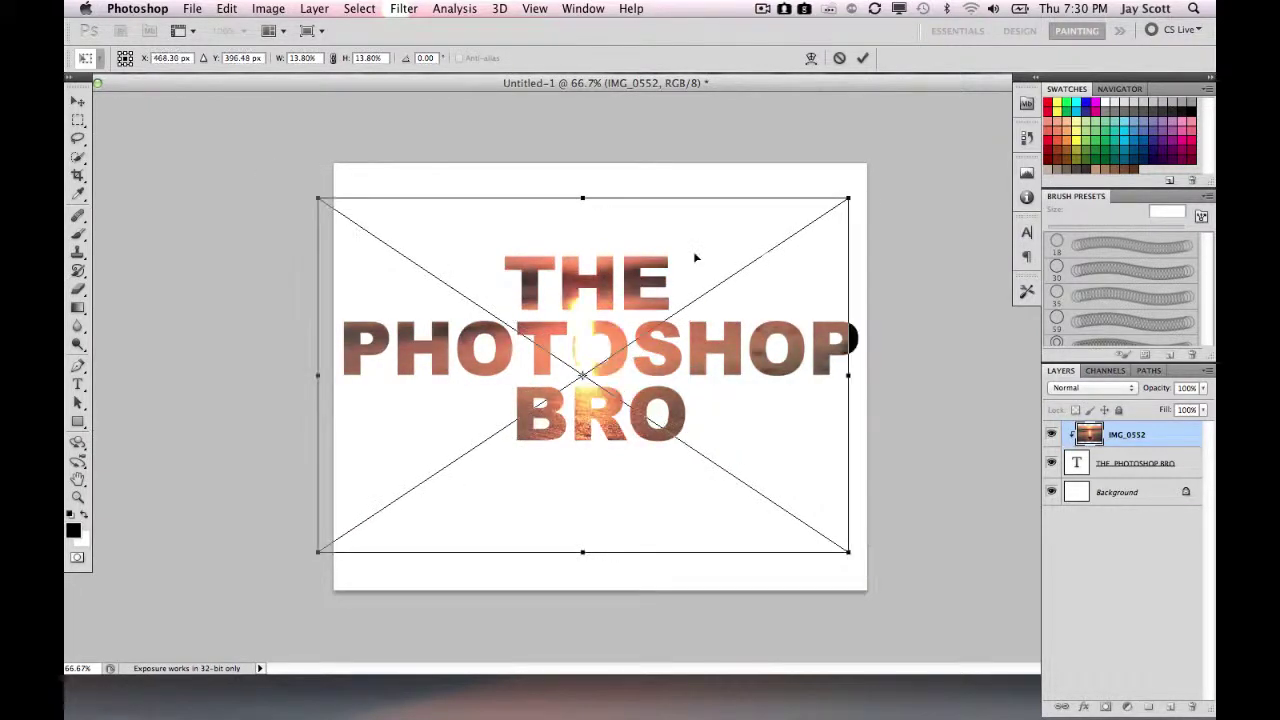
pyautogui.moveTo(693, 251); pyautogui.dragTo(699, 209)
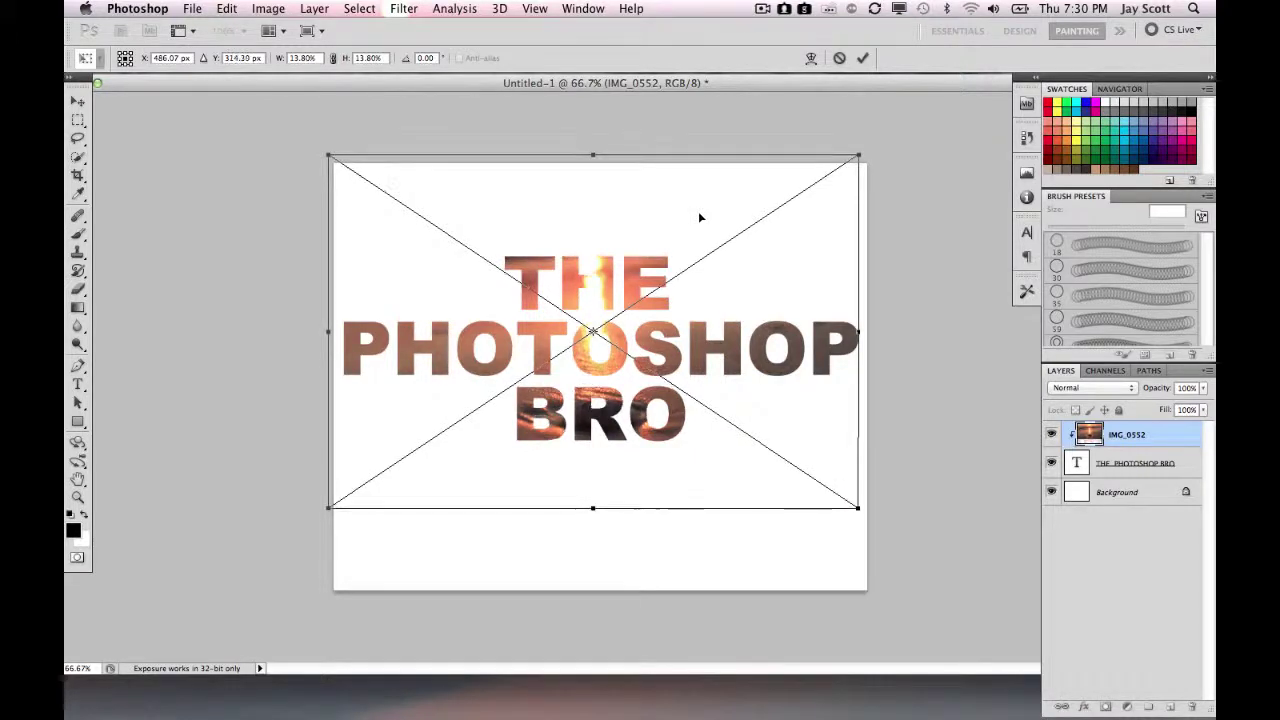
pyautogui.click(866, 58)
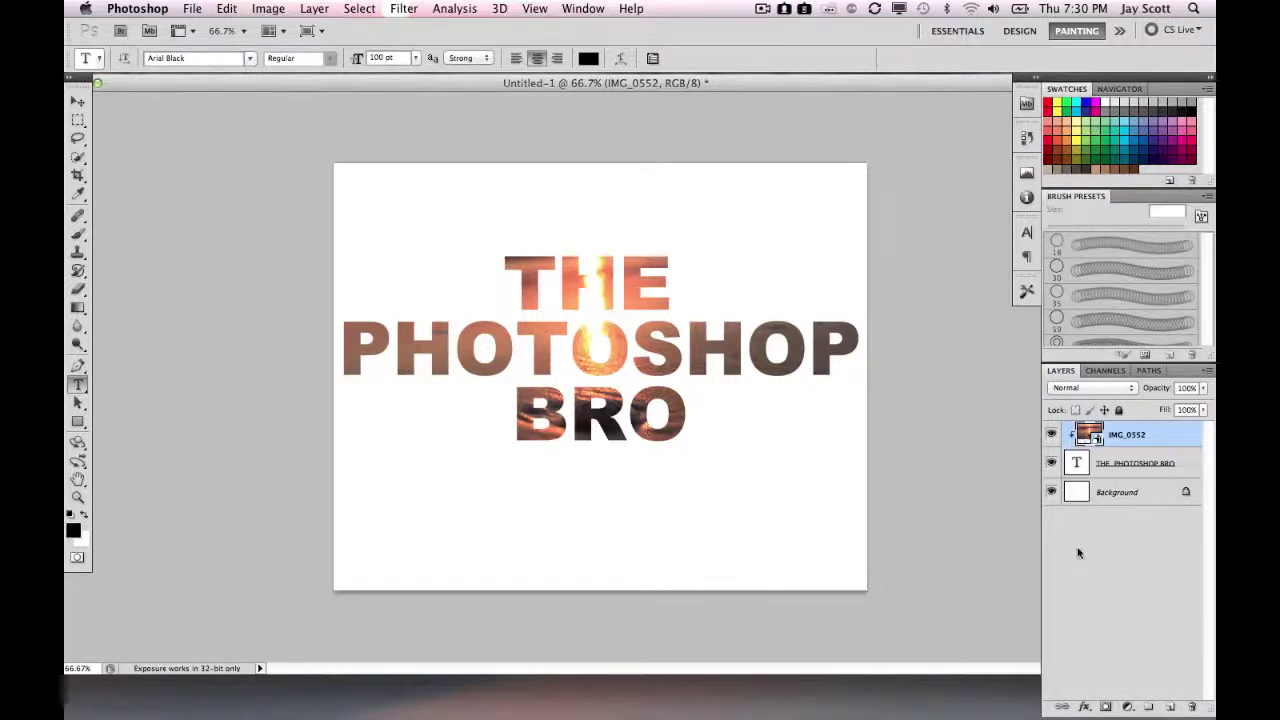
# Step: Open the Blending Options of the THE PHOTOSHOP BRO text layer, keeping the lettering in view
pyautogui.doubleClick(1148, 464)
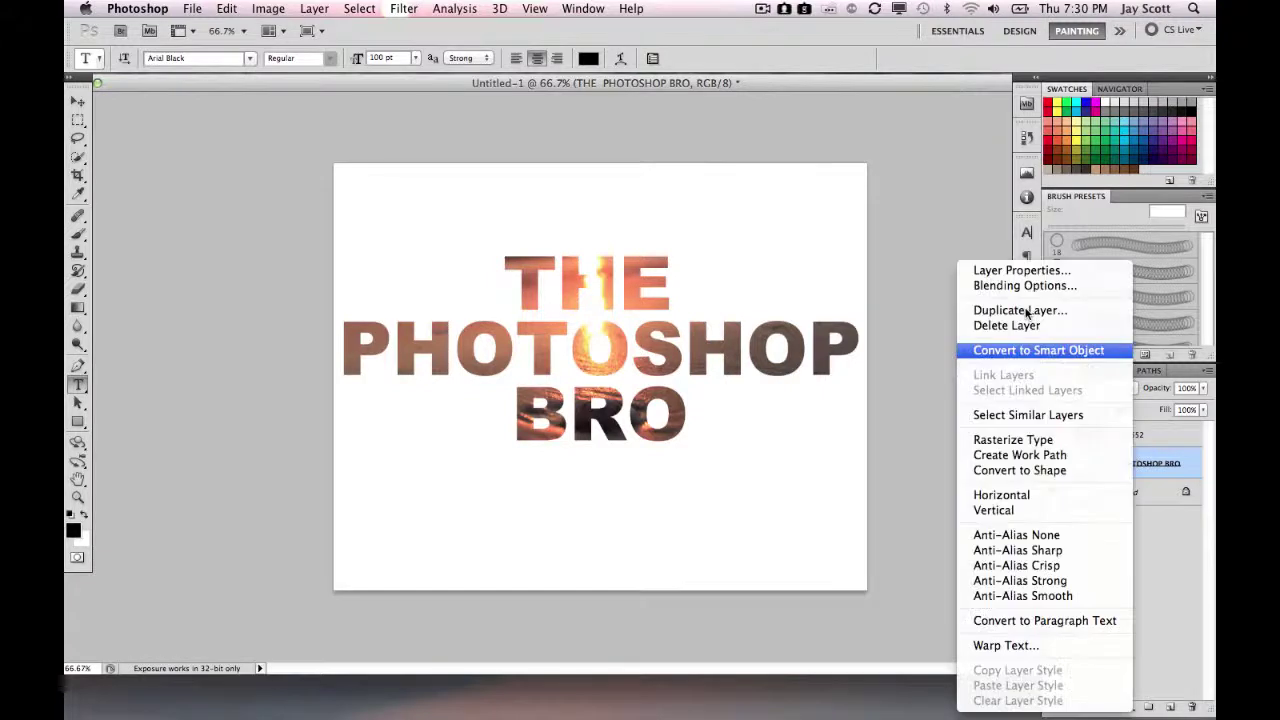
pyautogui.rightClick(1148, 466)
pyautogui.click(1022, 287)
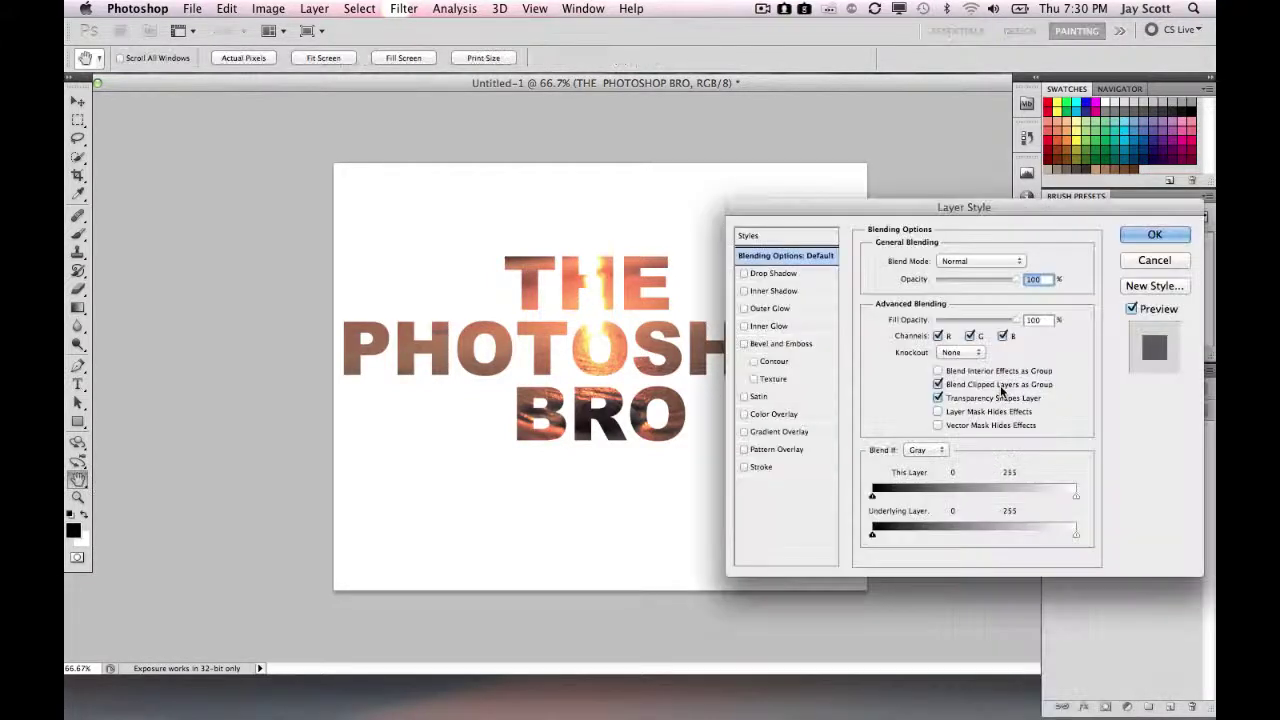
pyautogui.moveTo(882, 219); pyautogui.dragTo(843, 278)
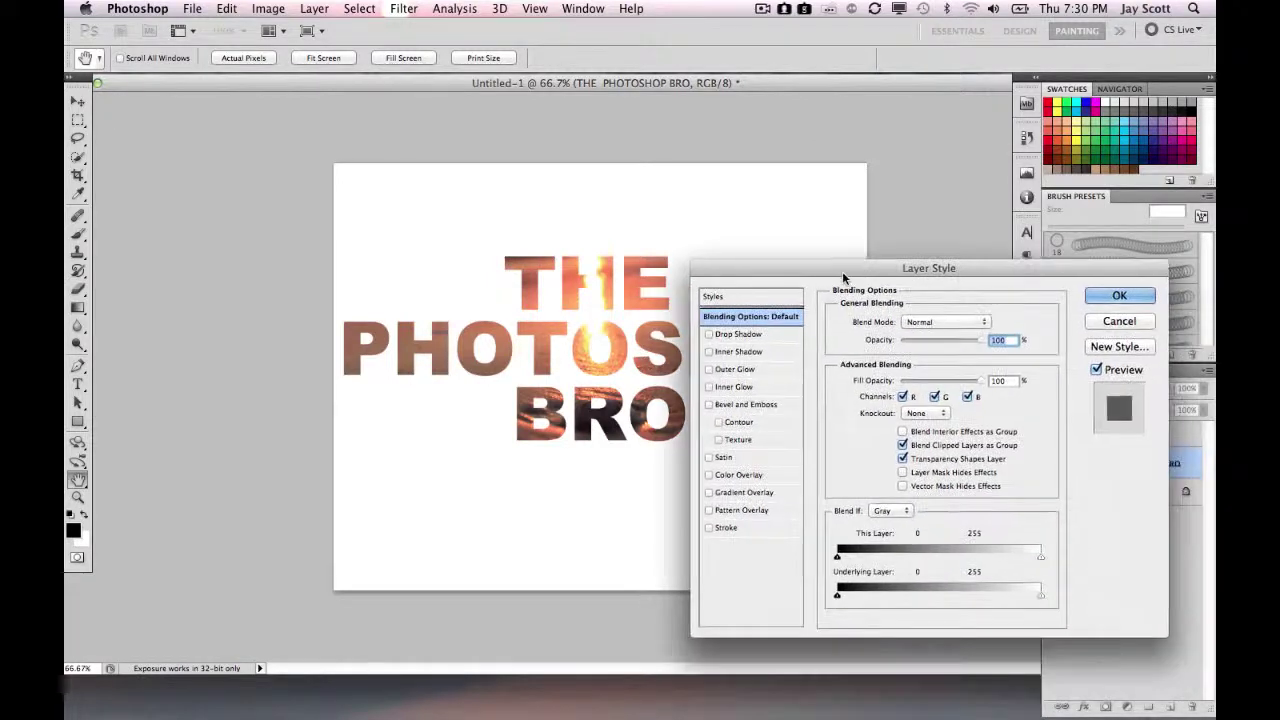
# Step: Try a drop shadow on the text with Normal blend mode, 5 px distance, 10% spread and 8 px size, and disable it
pyautogui.click(748, 340)
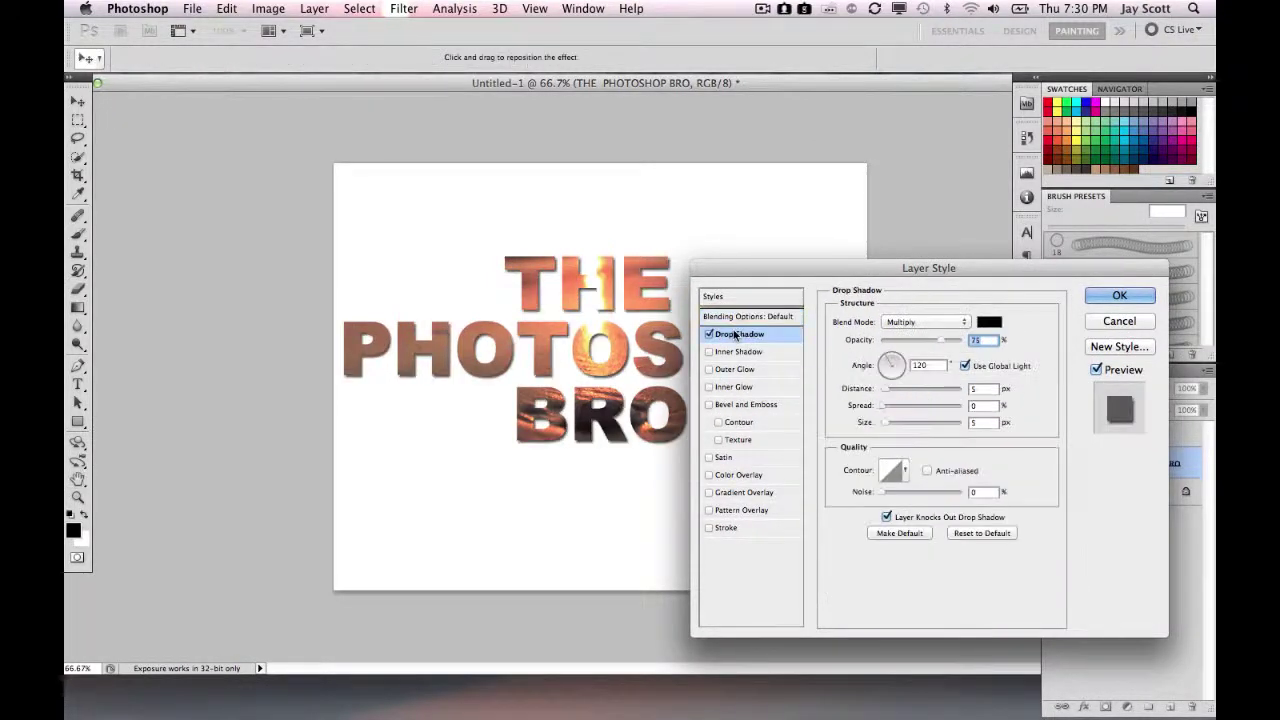
pyautogui.moveTo(765, 266); pyautogui.dragTo(775, 213)
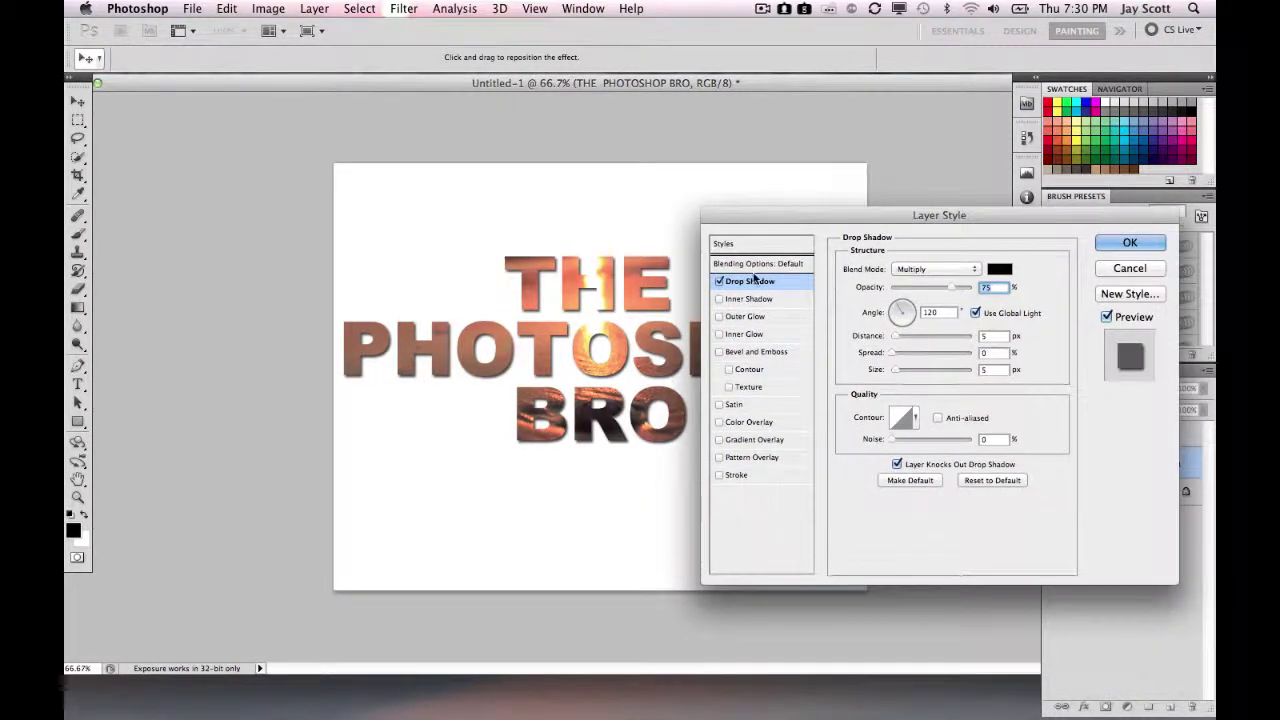
pyautogui.click(928, 270)
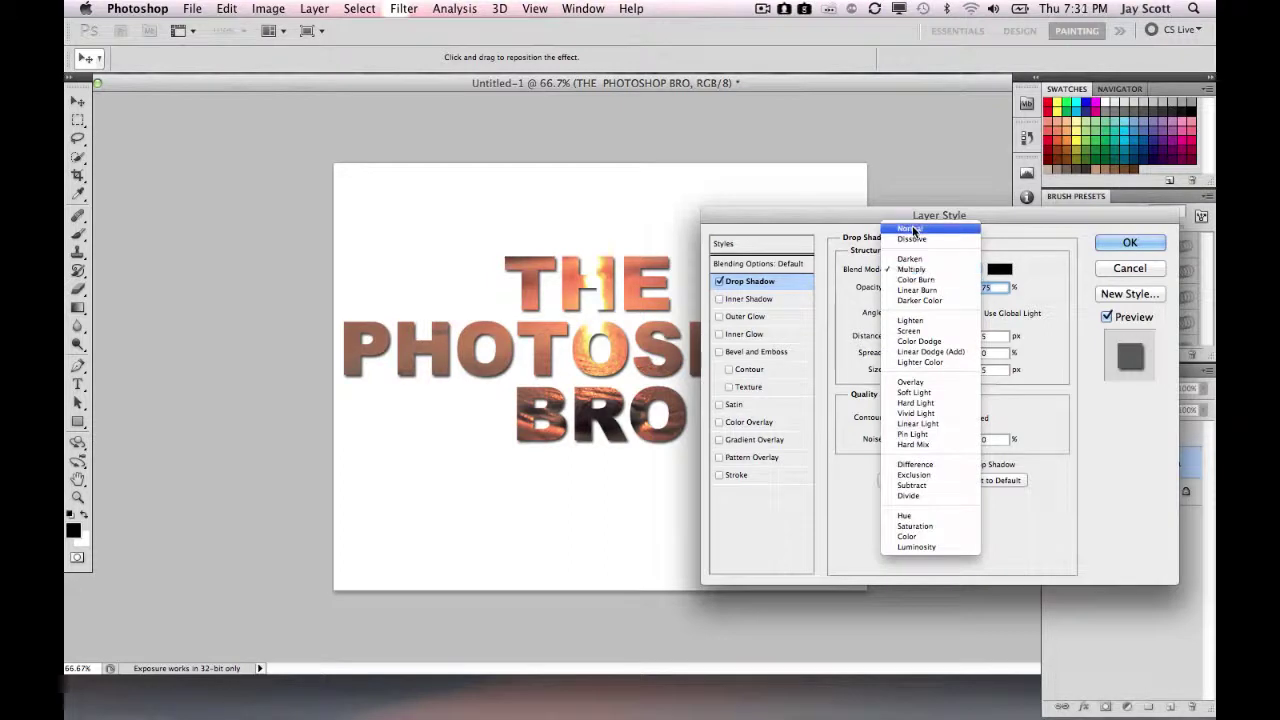
pyautogui.click(912, 227)
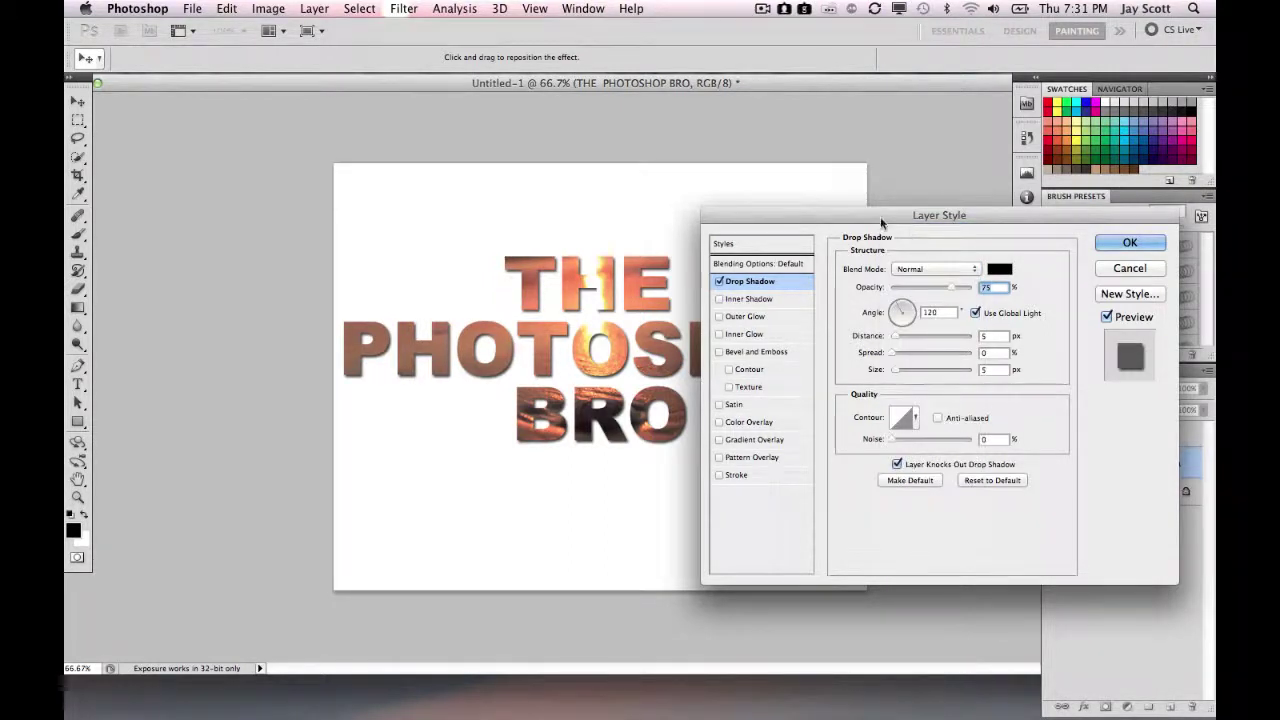
pyautogui.moveTo(880, 216); pyautogui.dragTo(934, 217)
pyautogui.moveTo(968, 370); pyautogui.dragTo(954, 341)
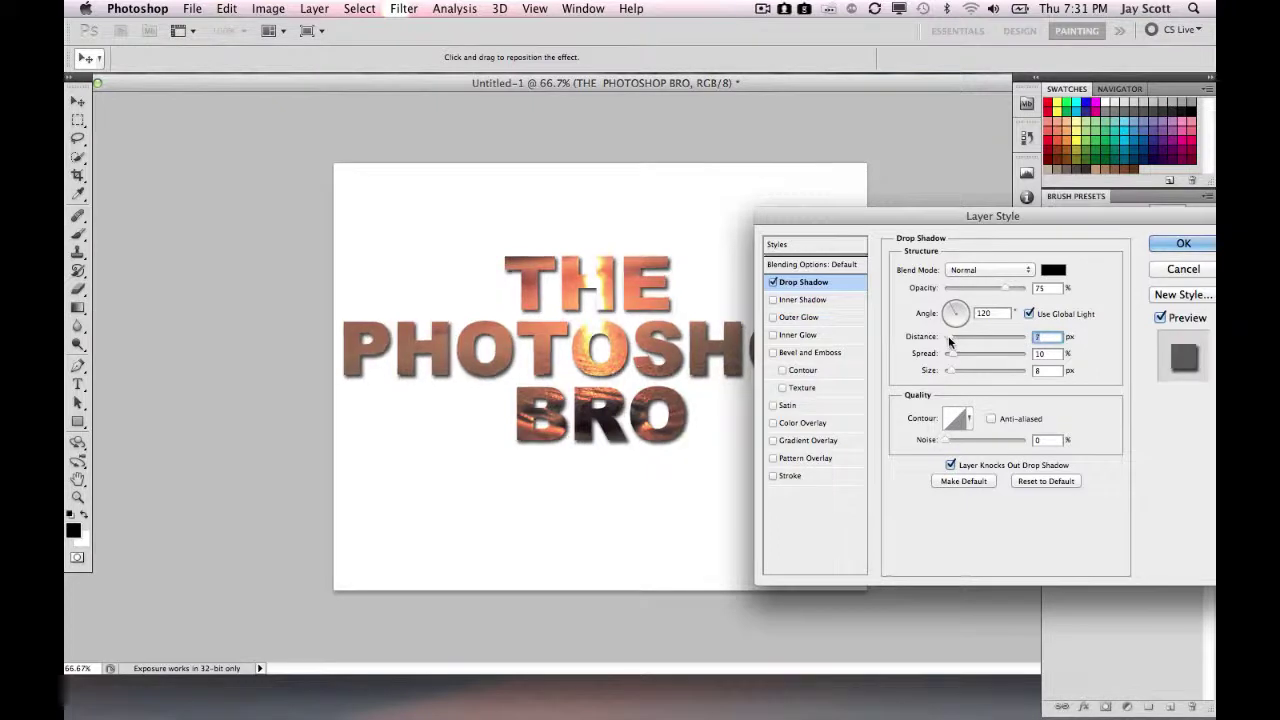
pyautogui.moveTo(836, 220)
pyautogui.mouseDown()
pyautogui.moveTo(994, 238)
pyautogui.moveTo(935, 245)
pyautogui.moveTo(844, 439)
pyautogui.moveTo(865, 264)
pyautogui.moveTo(826, 300)
pyautogui.moveTo(839, 309)
pyautogui.mouseUp()
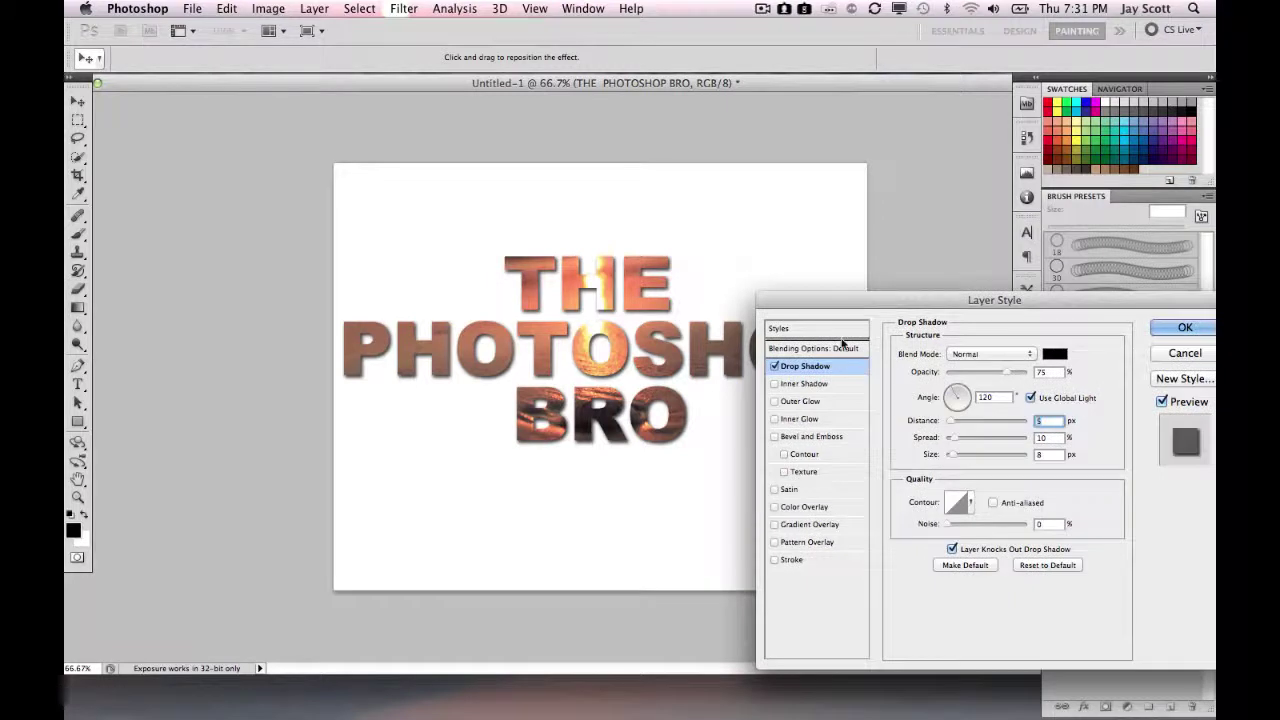
pyautogui.click(775, 367)
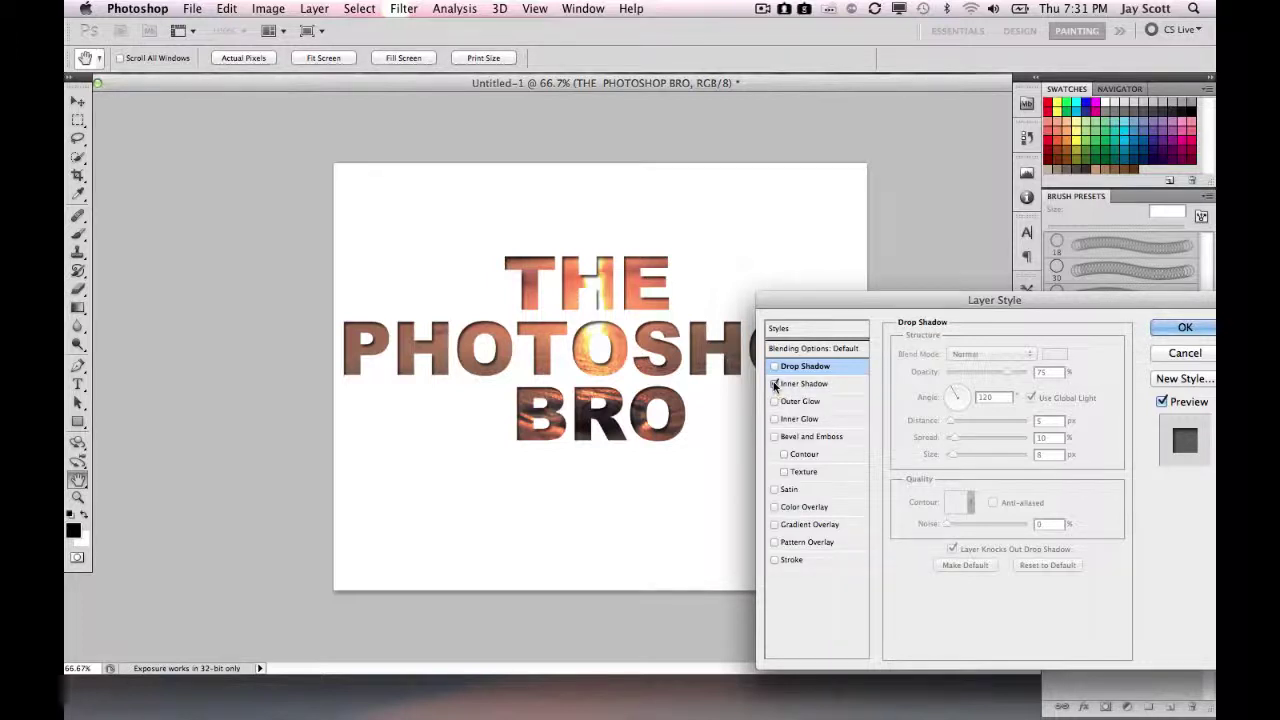
# Step: Enable an inner shadow on the text layer and set its blend mode to Normal
pyautogui.click(774, 386)
pyautogui.moveTo(777, 305); pyautogui.dragTo(922, 316)
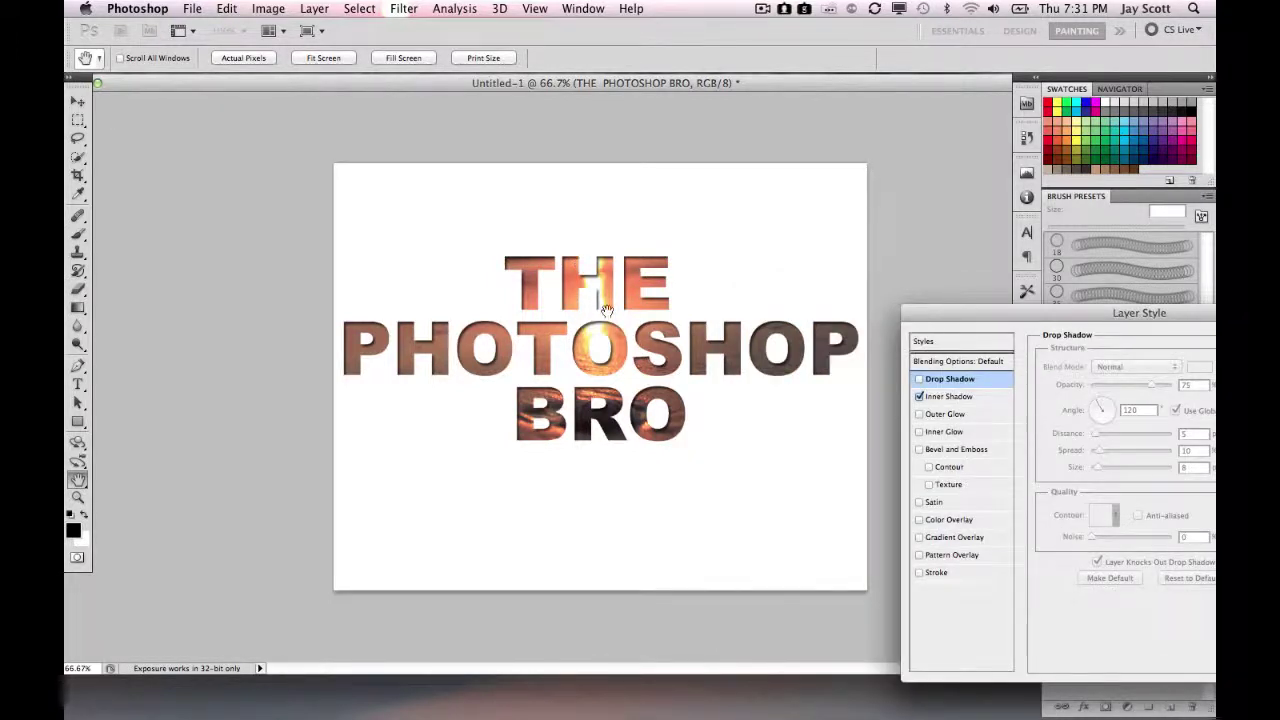
pyautogui.moveTo(1010, 317); pyautogui.dragTo(866, 290)
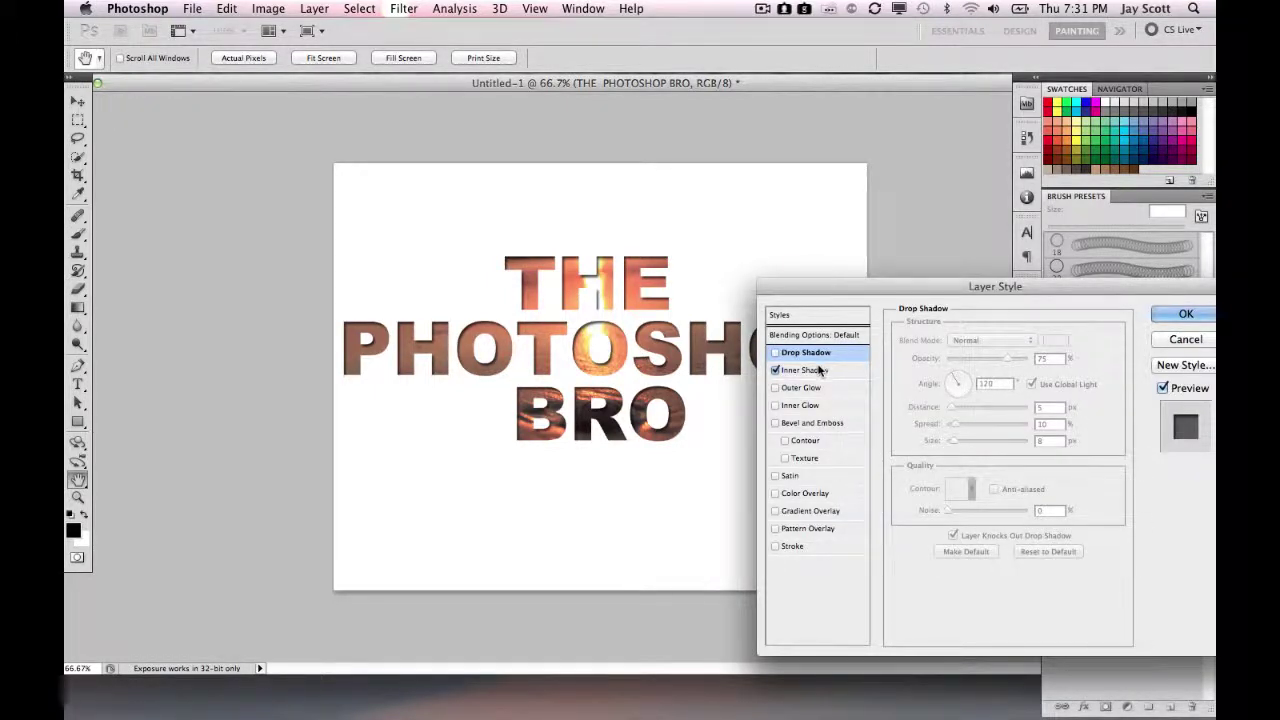
pyautogui.click(819, 371)
pyautogui.click(1007, 343)
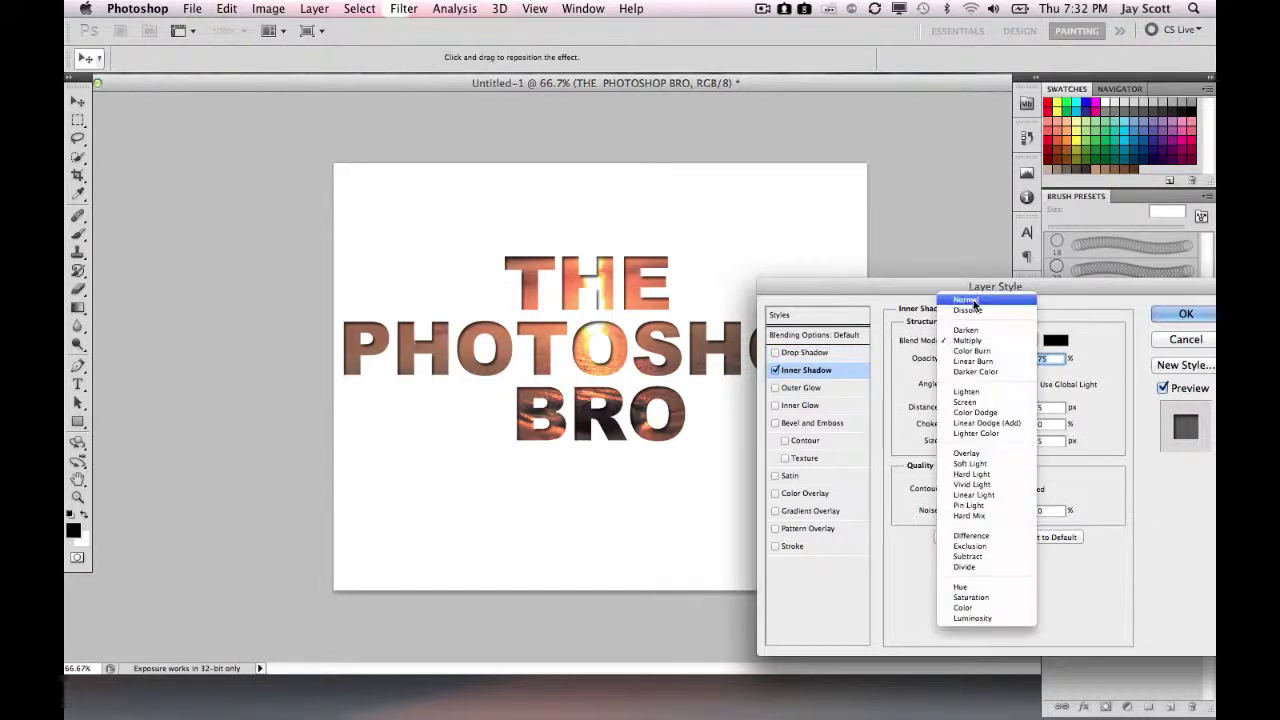
pyautogui.click(955, 298)
pyautogui.moveTo(948, 284); pyautogui.dragTo(919, 246)
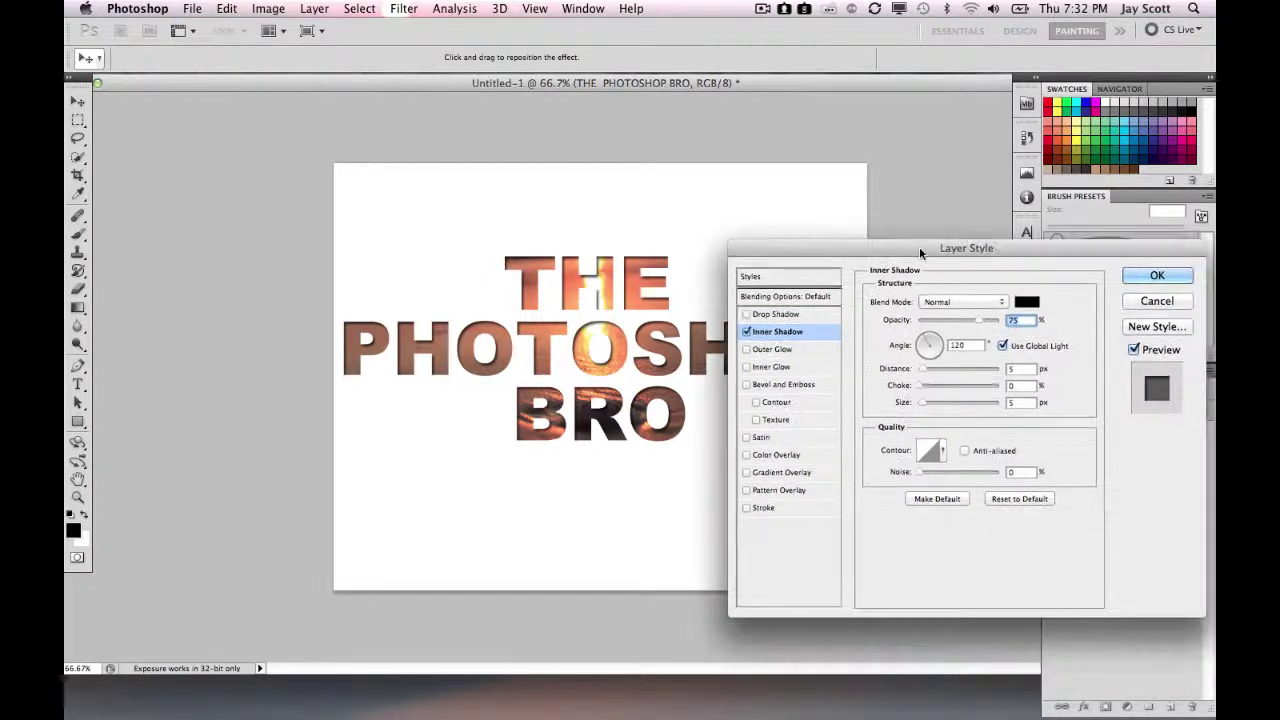
# Step: Set the inner shadow's angle to 137°, distance to 6 px and size to 5 px, and apply the layer style
pyautogui.click(925, 342)
pyautogui.moveTo(925, 342)
pyautogui.mouseDown()
pyautogui.moveTo(946, 360)
pyautogui.moveTo(910, 357)
pyautogui.moveTo(921, 340)
pyautogui.mouseUp()
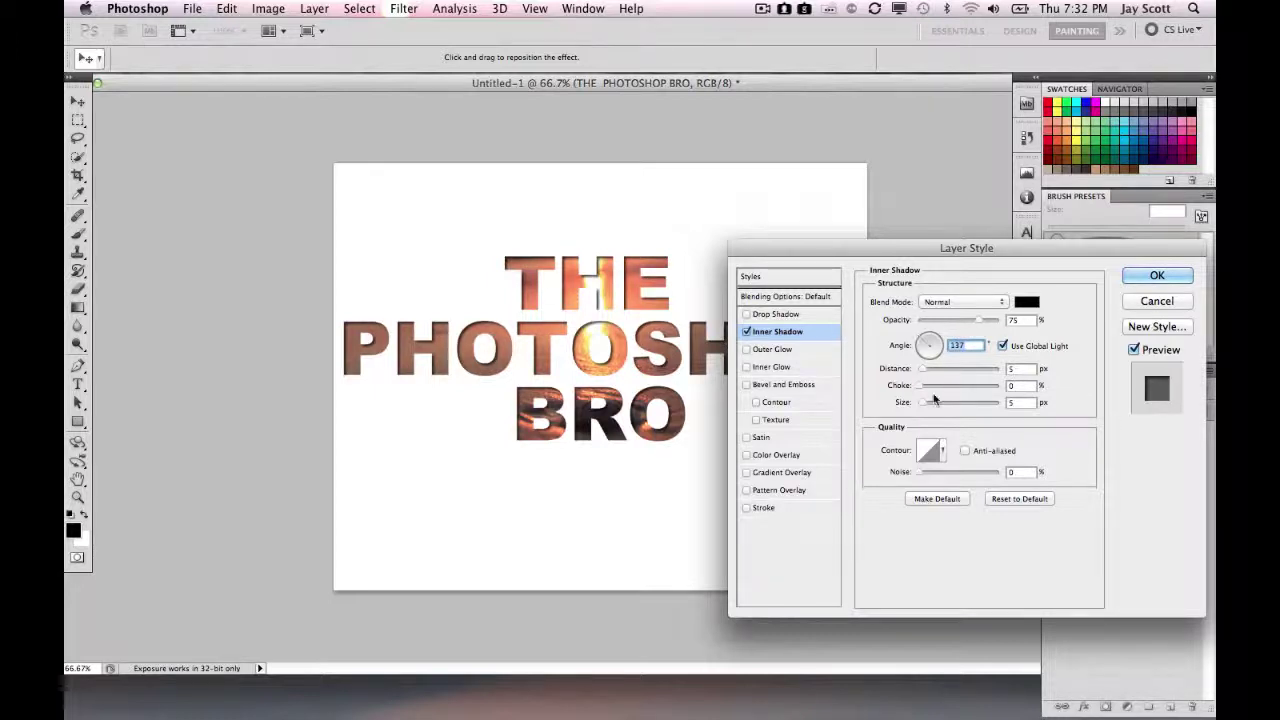
pyautogui.moveTo(923, 398); pyautogui.dragTo(925, 404)
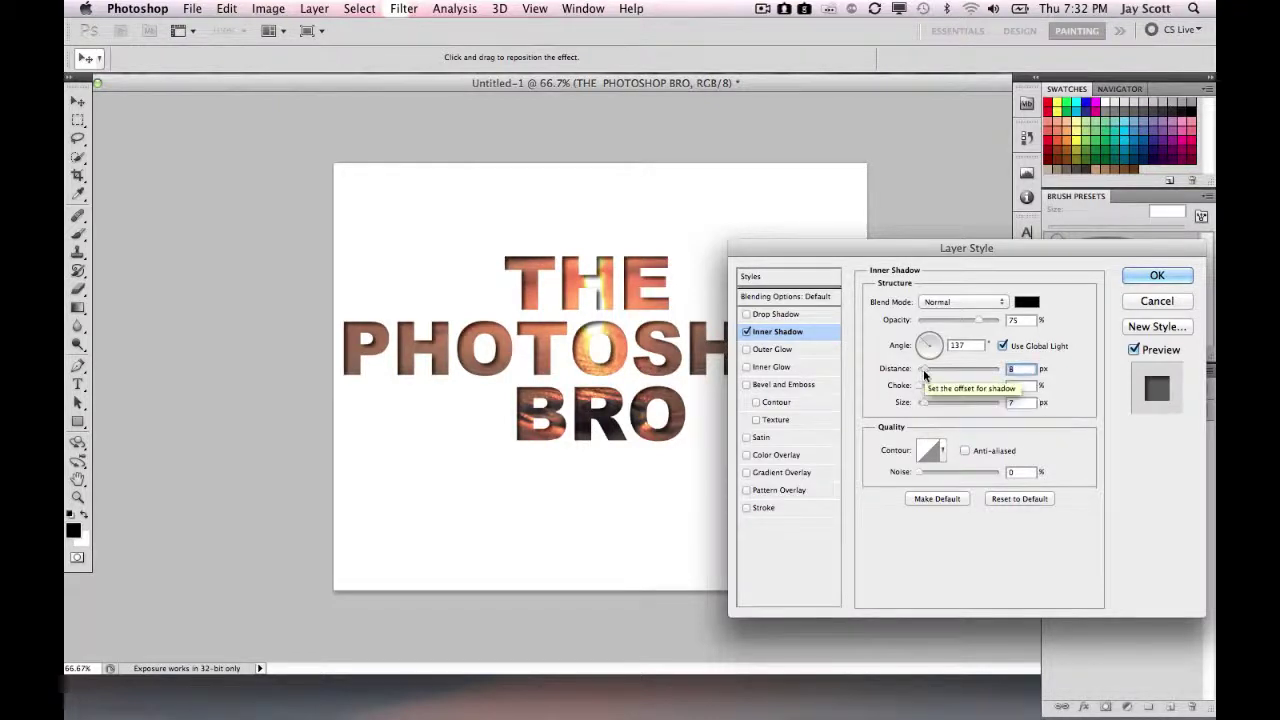
pyautogui.moveTo(923, 369)
pyautogui.mouseDown()
pyautogui.moveTo(955, 372)
pyautogui.moveTo(922, 369)
pyautogui.moveTo(922, 351)
pyautogui.mouseUp()
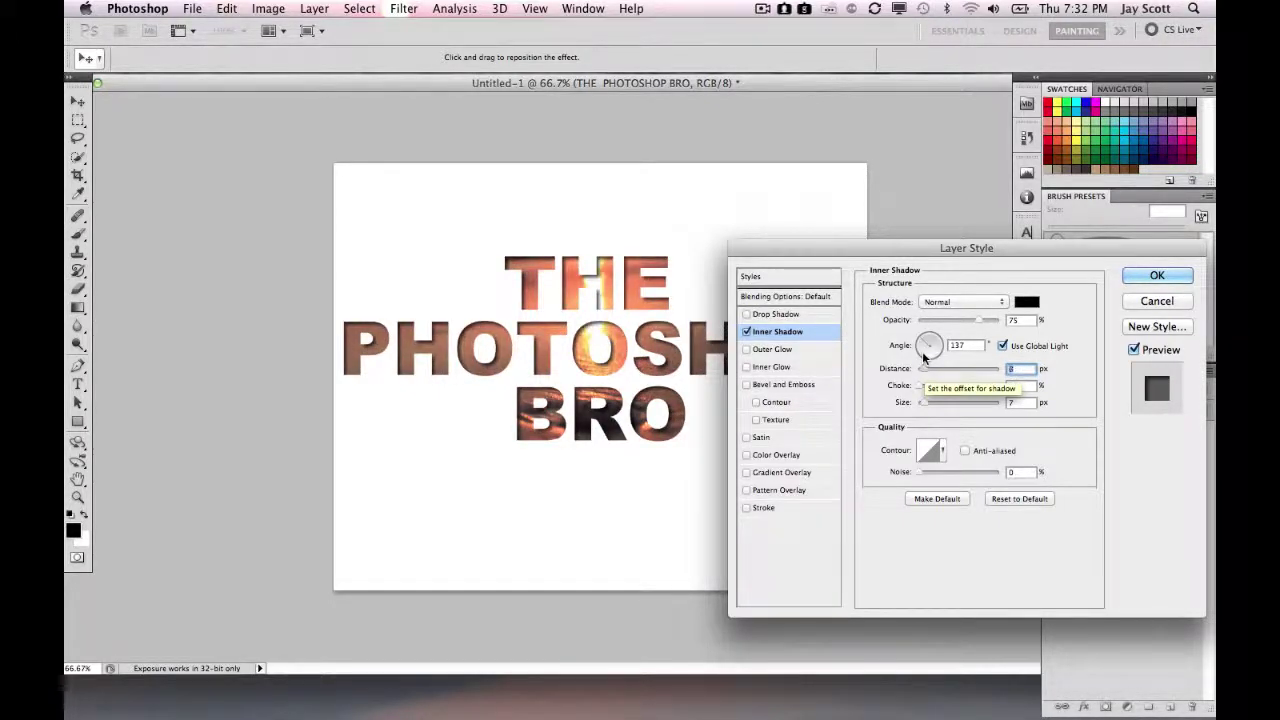
pyautogui.moveTo(922, 403); pyautogui.dragTo(920, 407)
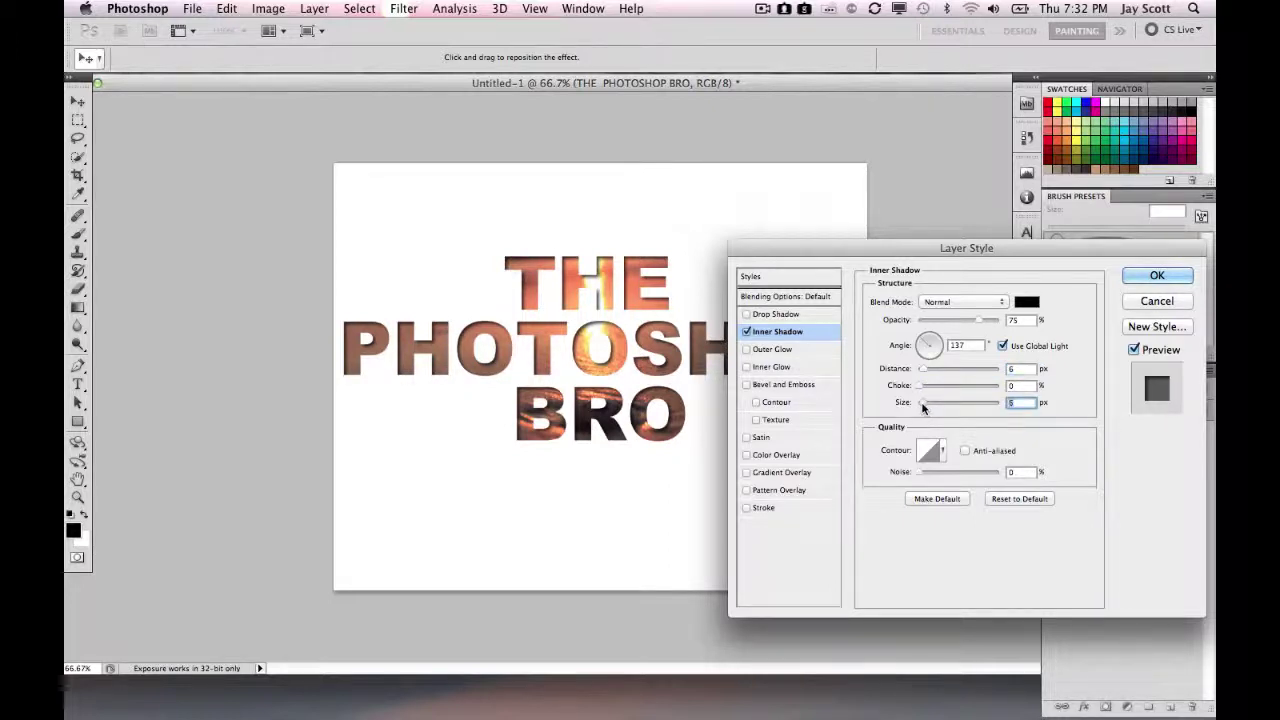
pyautogui.click(1155, 276)
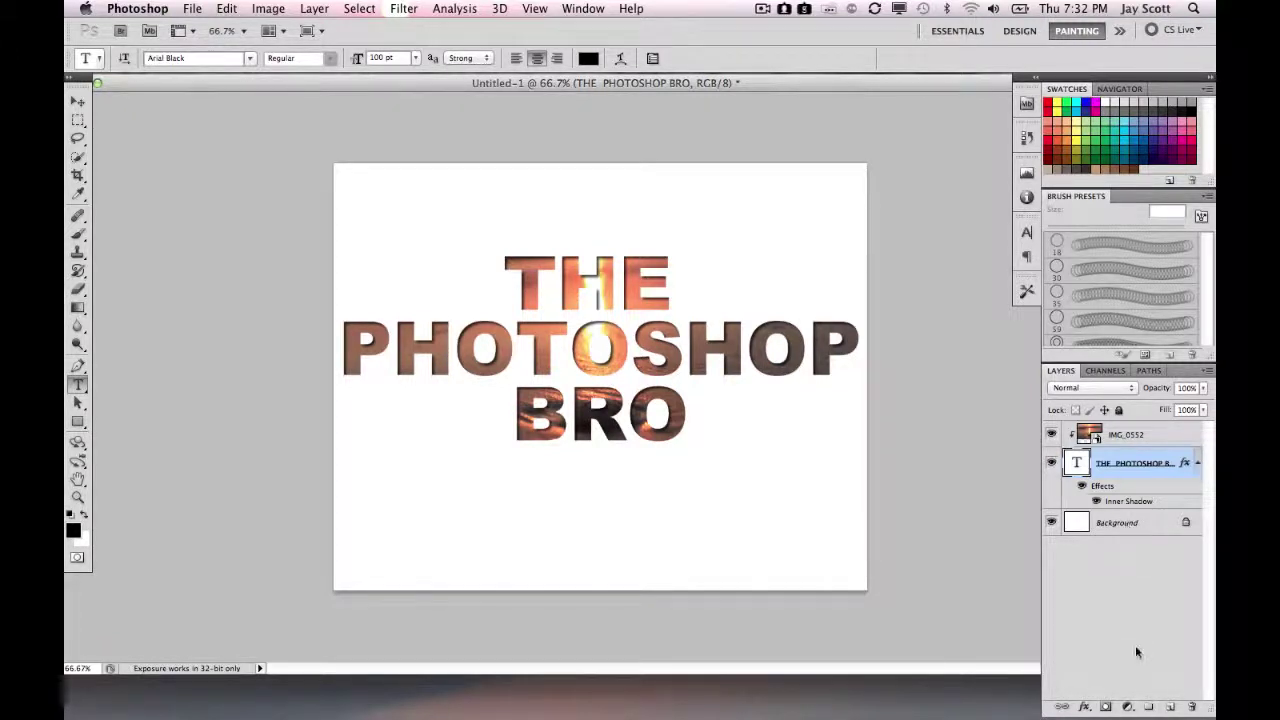
# Step: Add a new empty layer directly above the Background layer
pyautogui.click(1129, 525)
pyautogui.click(1172, 707)
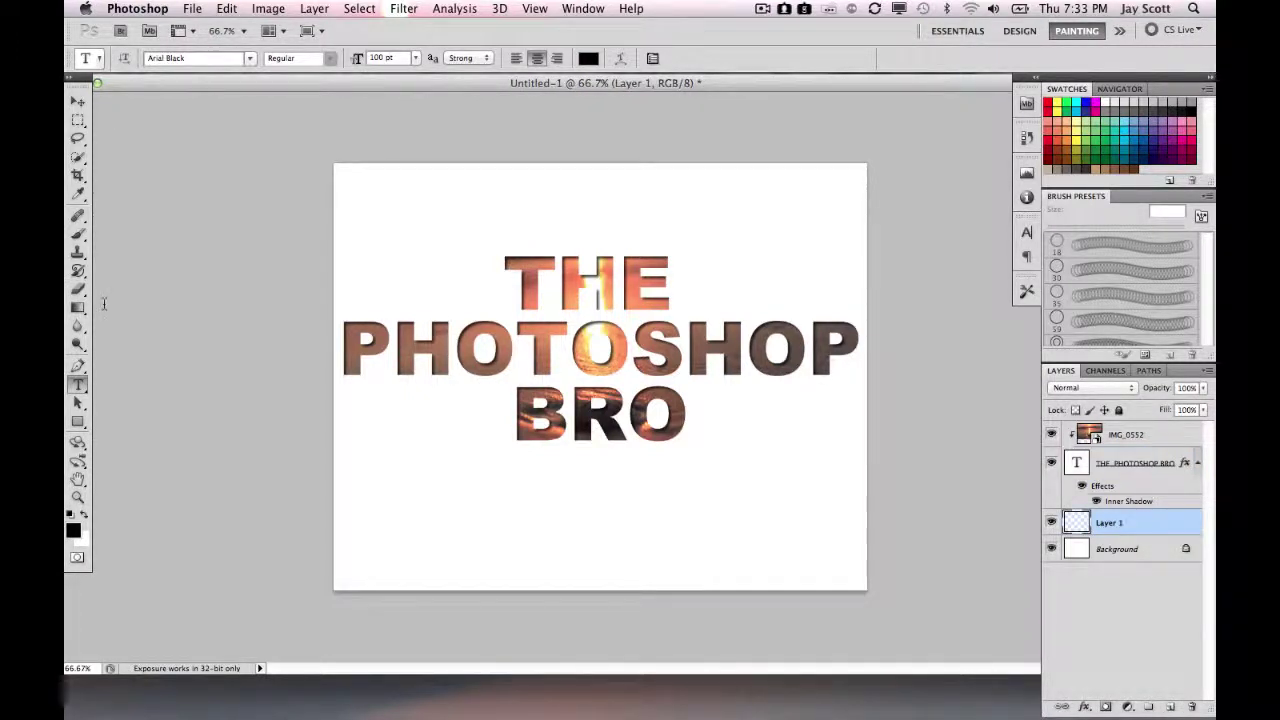
pyautogui.moveTo(77, 302); pyautogui.dragTo(111, 323)
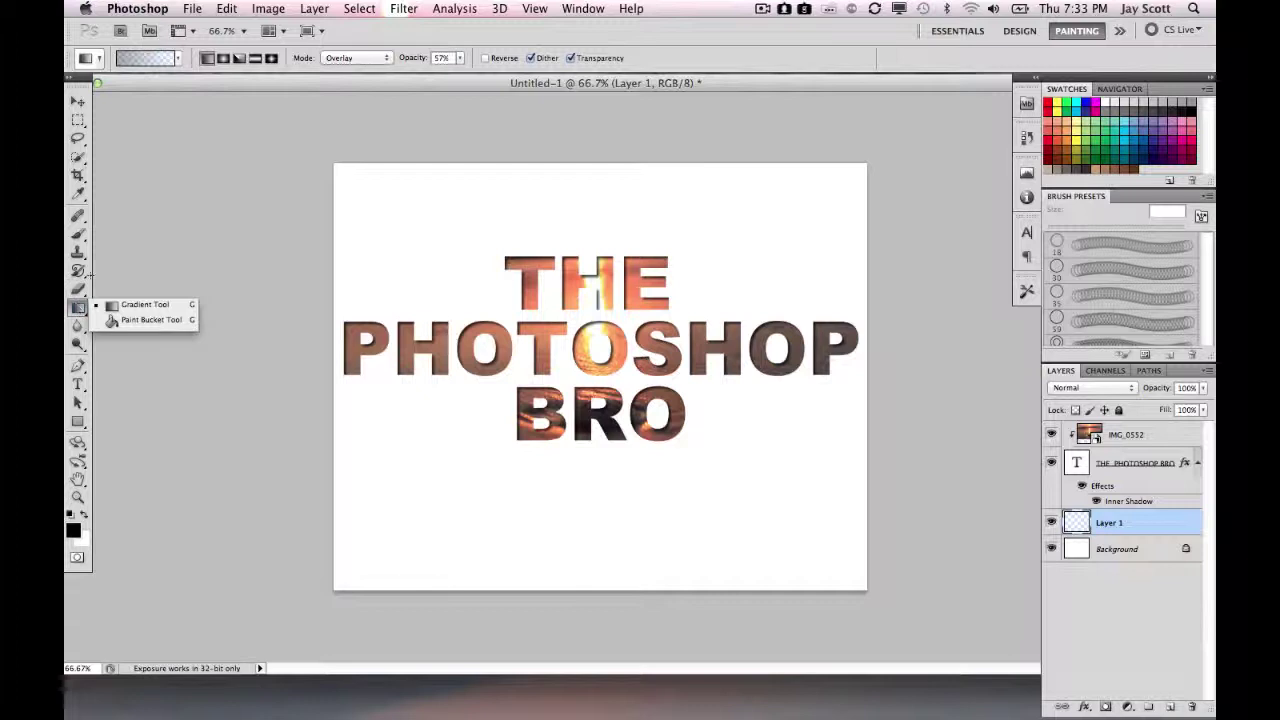
pyautogui.click(103, 280)
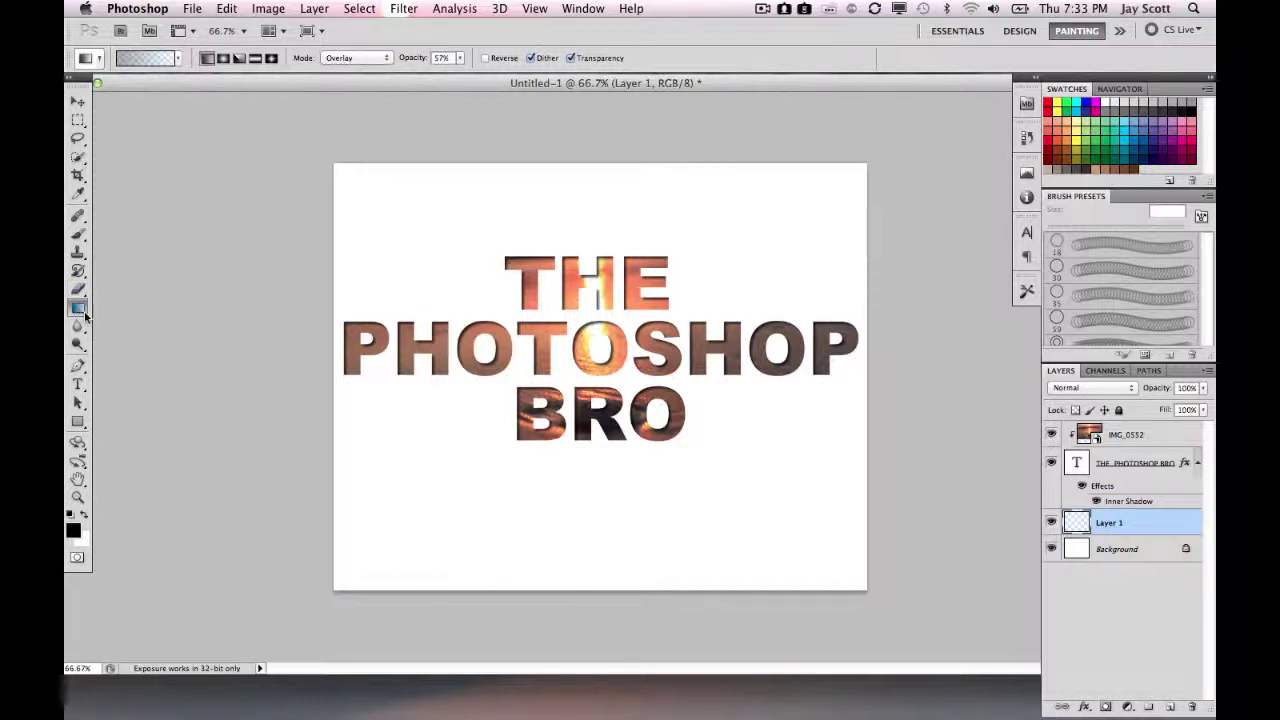
pyautogui.press('e')
pyautogui.press('s')
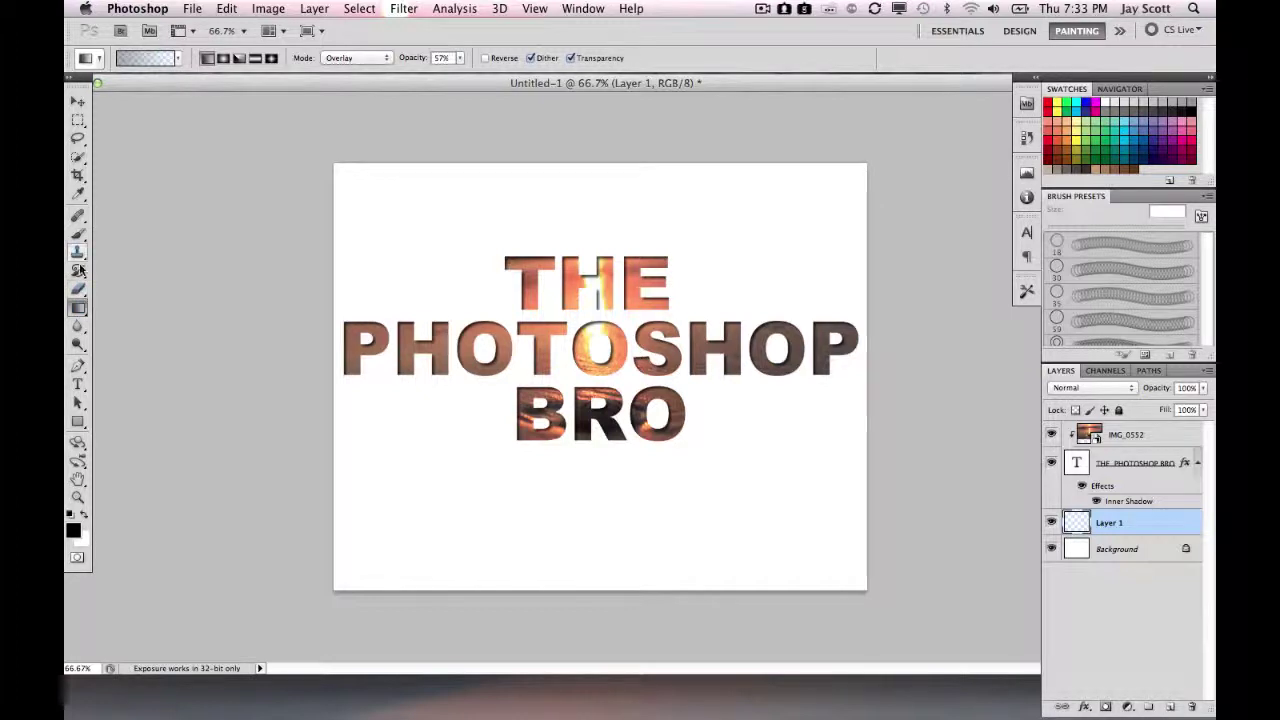
pyautogui.press('e')
pyautogui.click(78, 215)
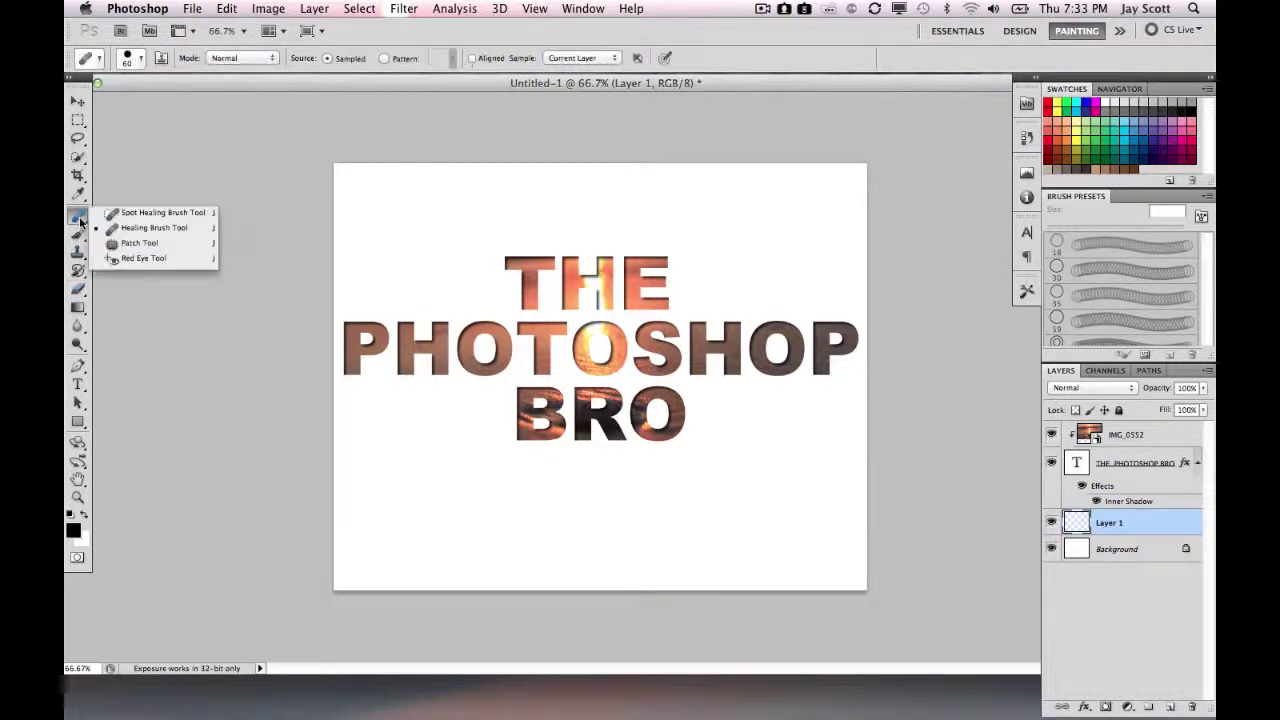
pyautogui.click(78, 233)
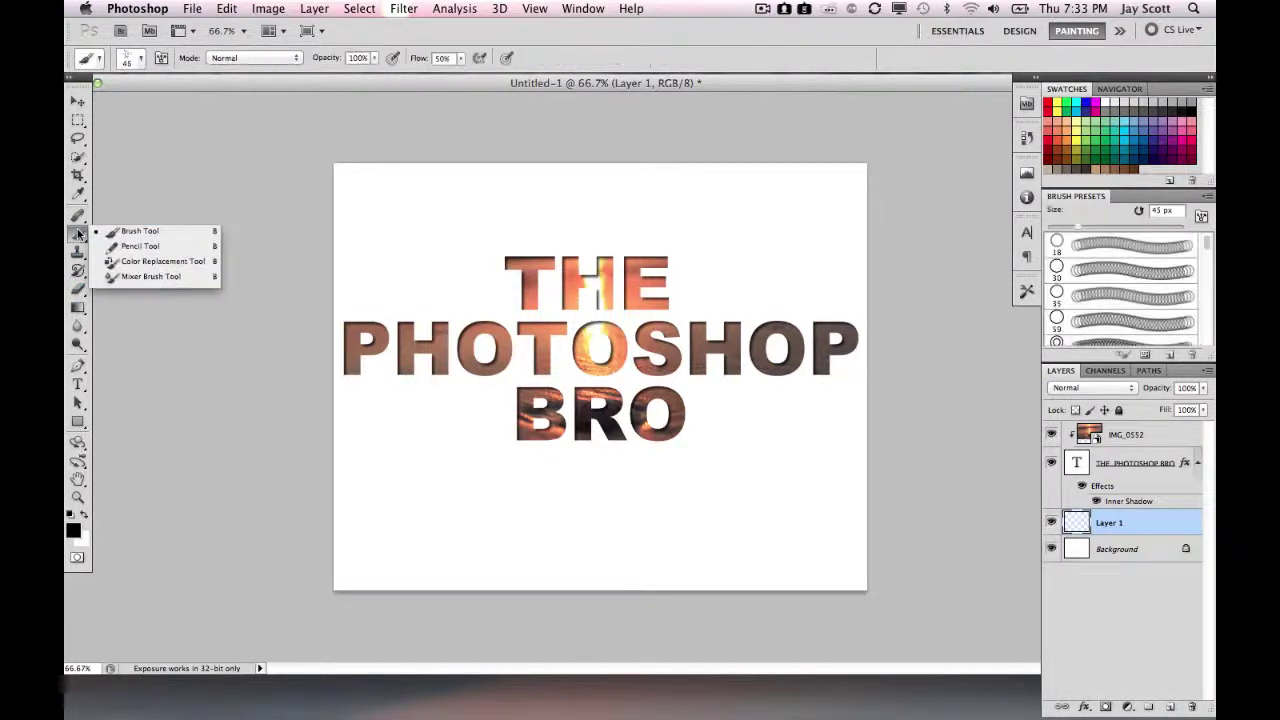
pyautogui.click(79, 251)
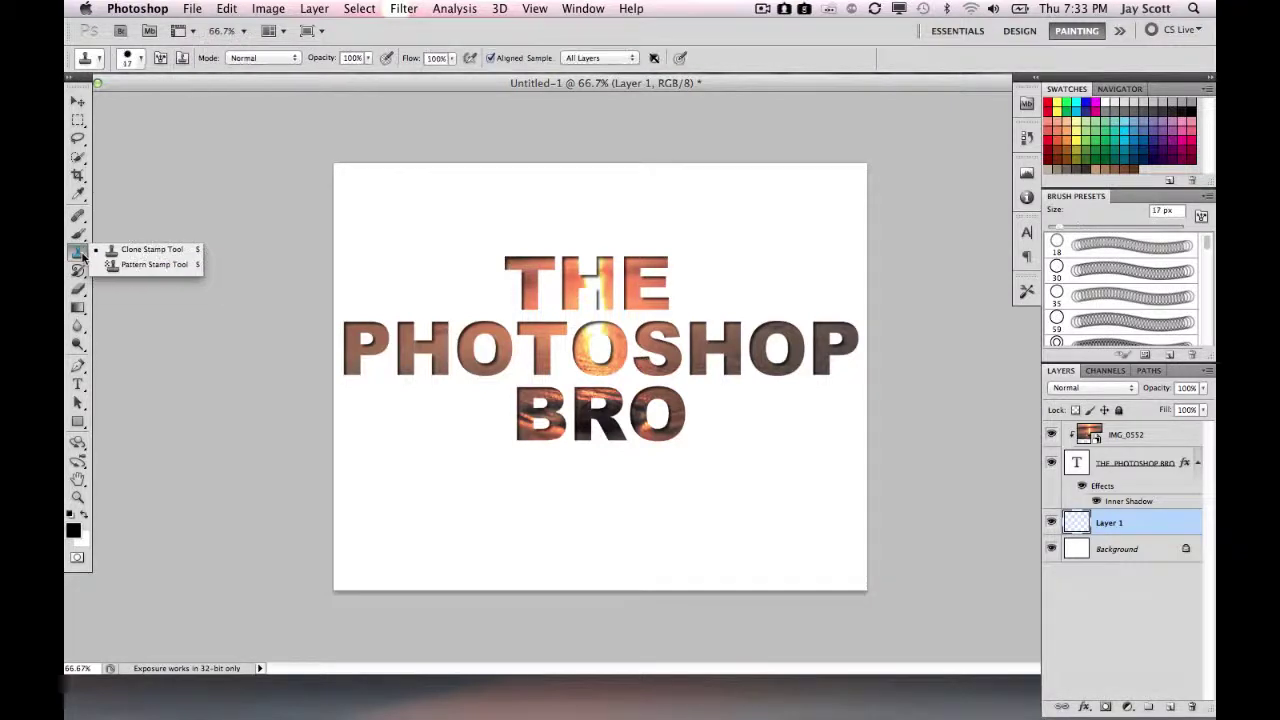
# Step: Choose the Paint Bucket tool, keep black #000000 as the foreground color, and fill Layer 1 with it
pyautogui.click(79, 313)
pyautogui.click(140, 322)
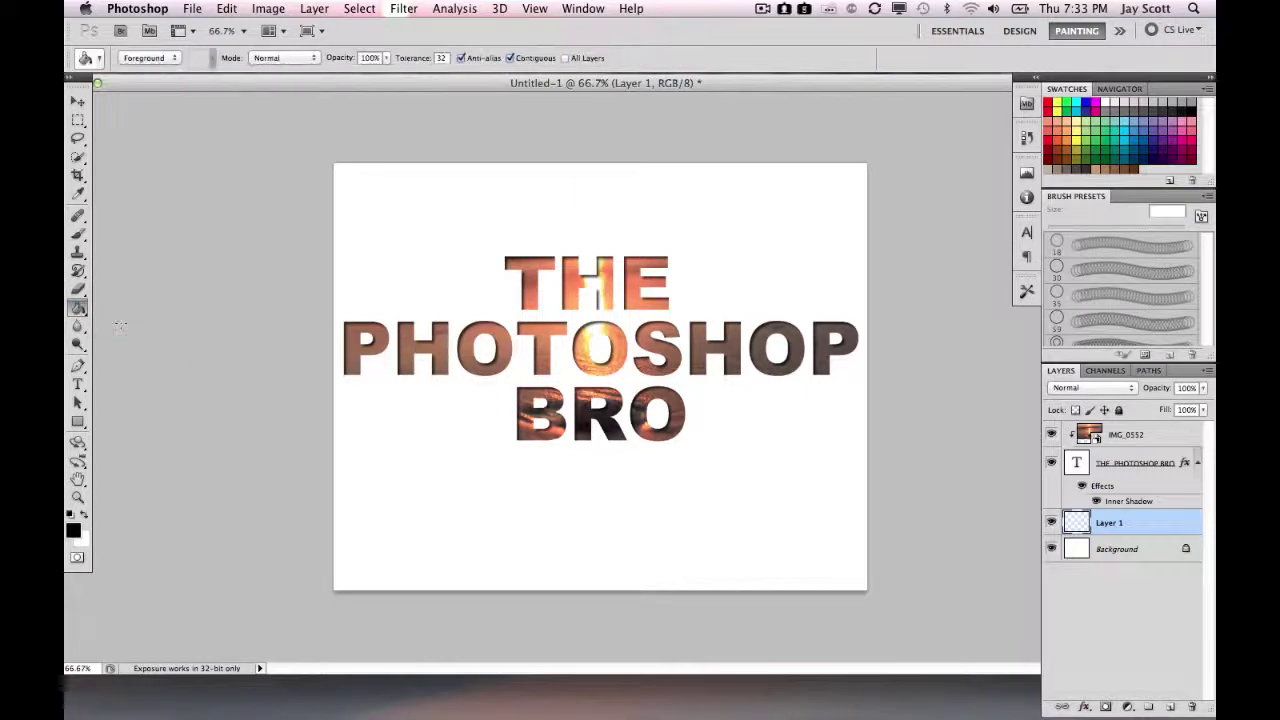
pyautogui.click(72, 533)
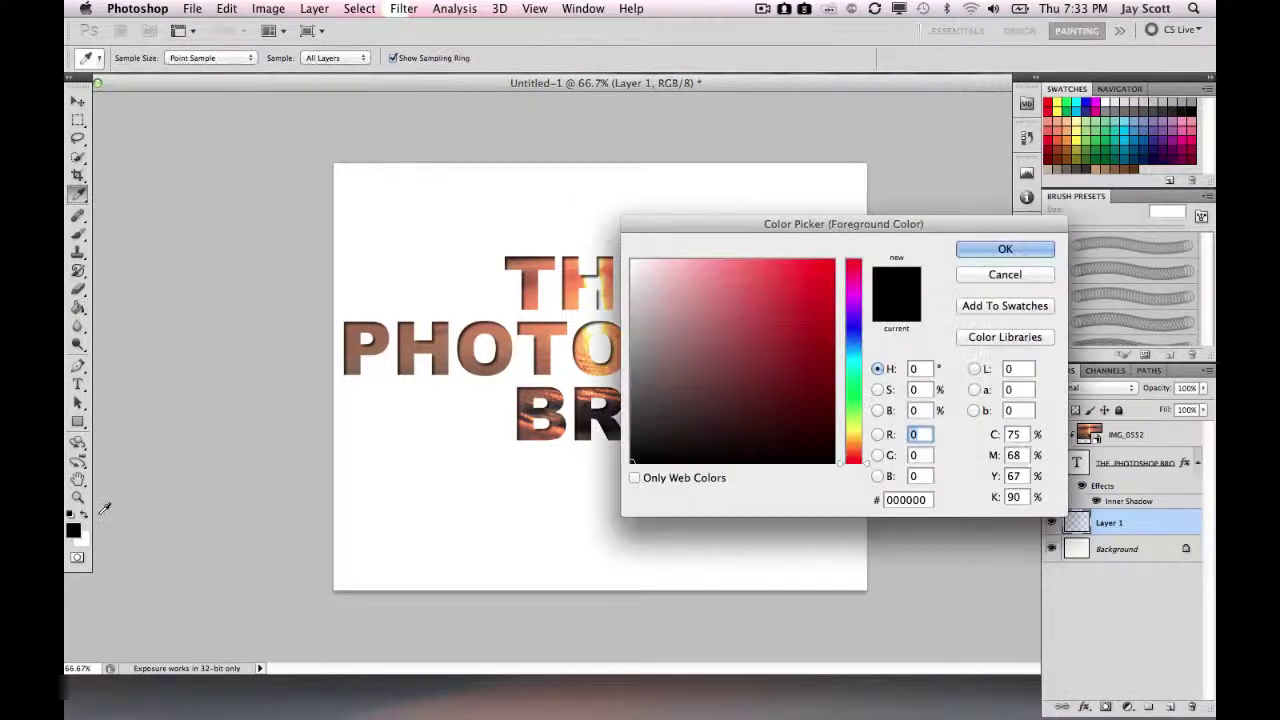
pyautogui.press('Return')
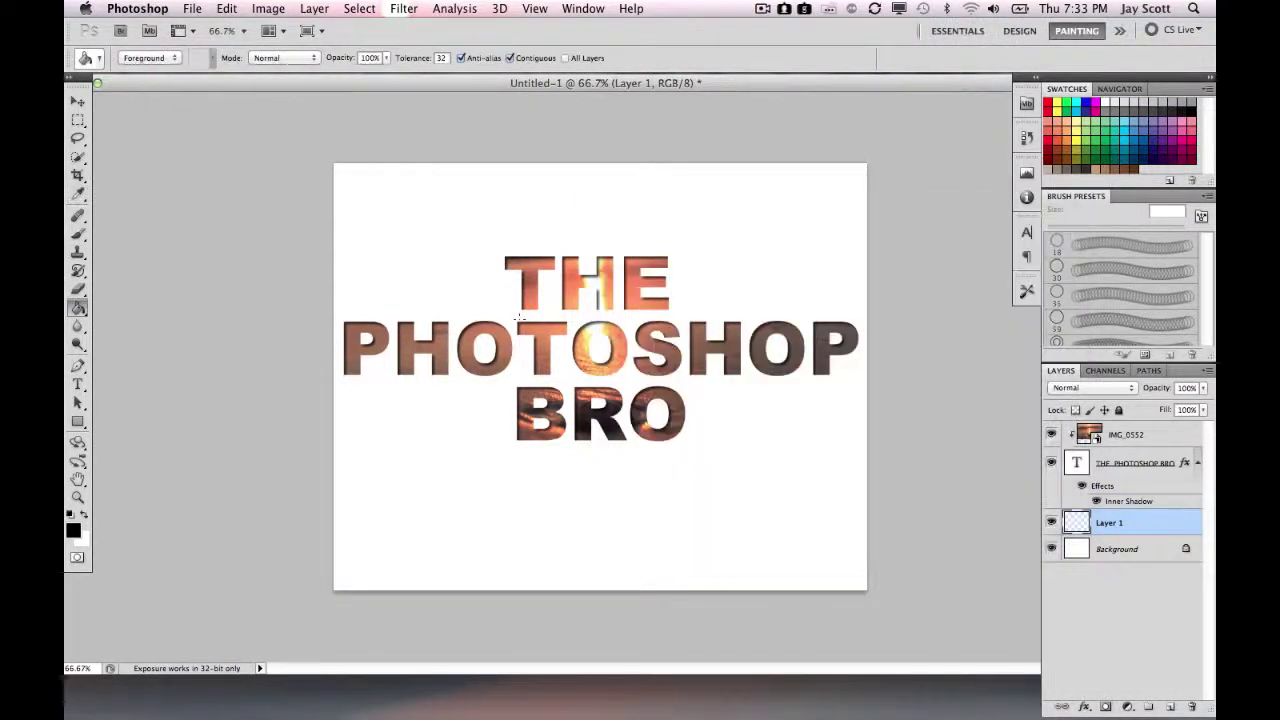
pyautogui.click(725, 394)
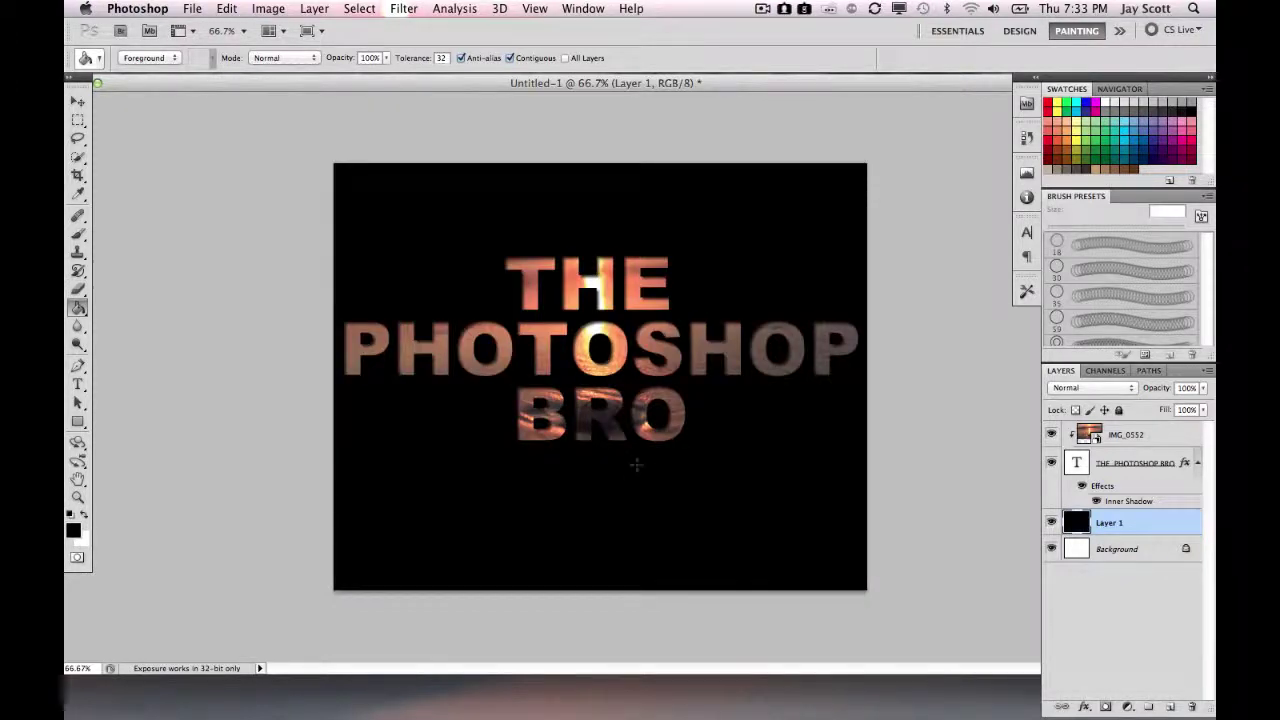
# Step: Set the foreground color to bright blue #2c8aff and fill Layer 1 with it using the Paint Bucket
pyautogui.click(73, 529)
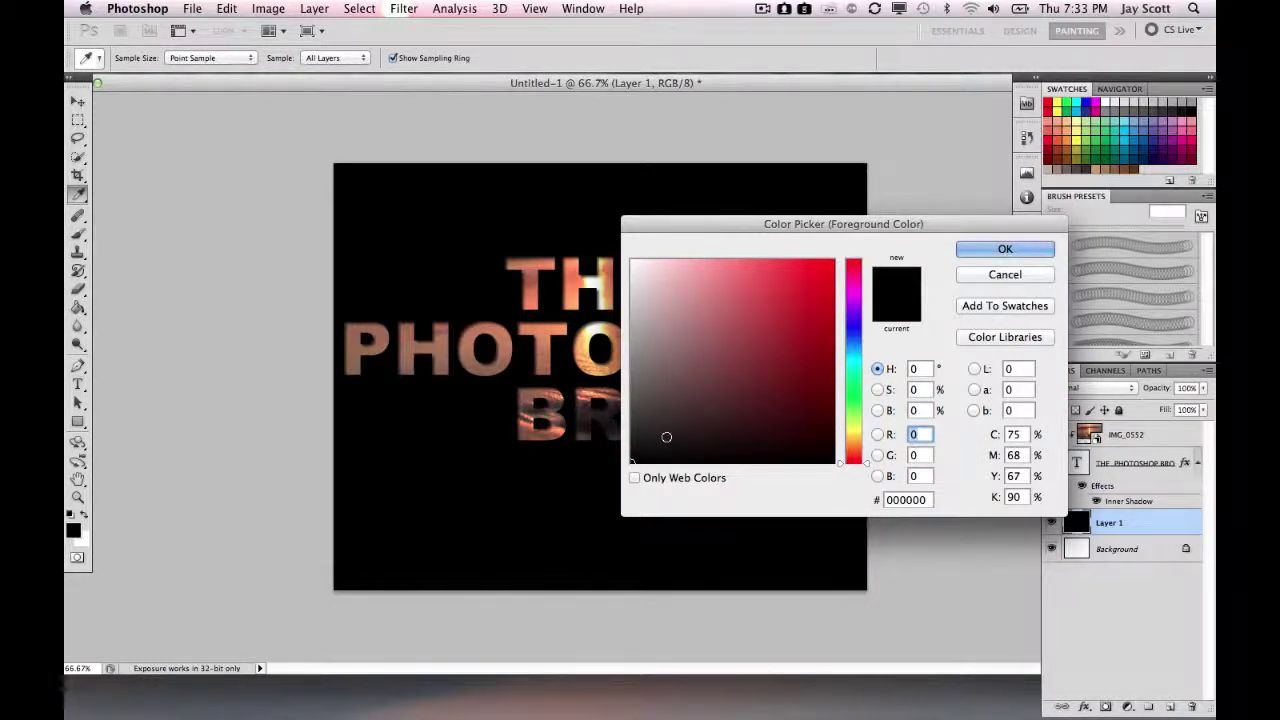
pyautogui.click(787, 403)
pyautogui.click(851, 344)
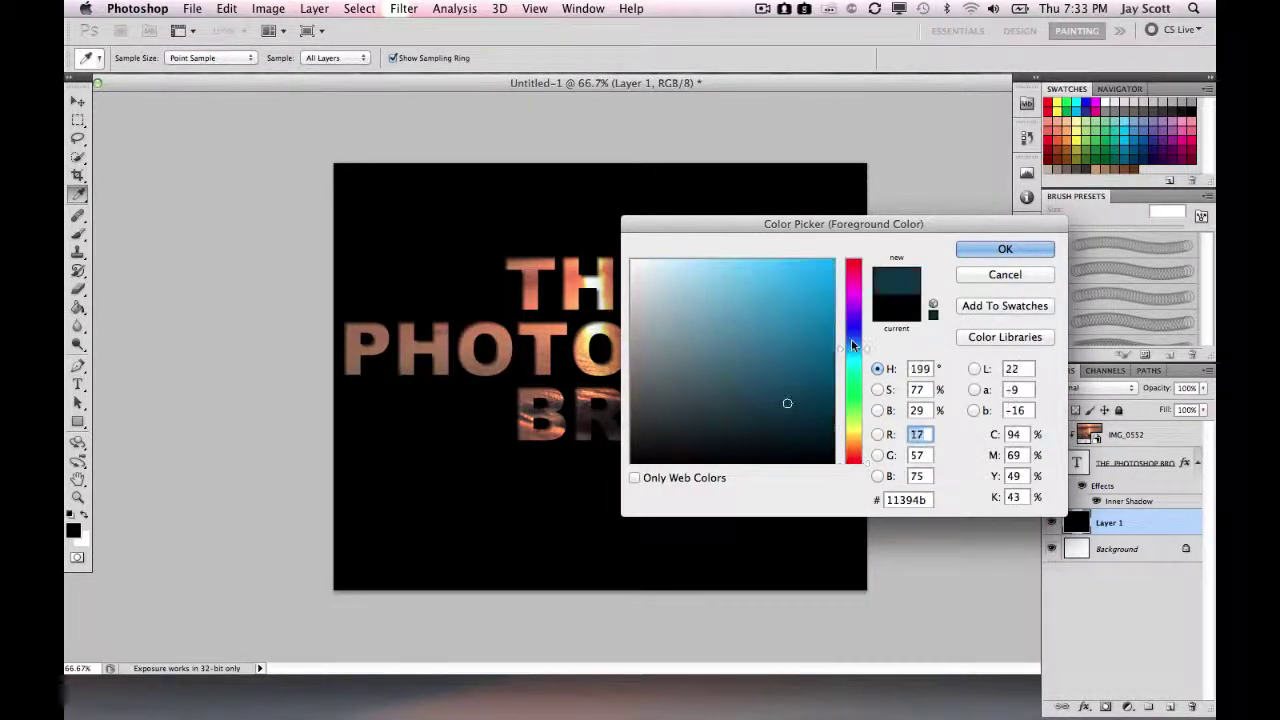
pyautogui.click(851, 340)
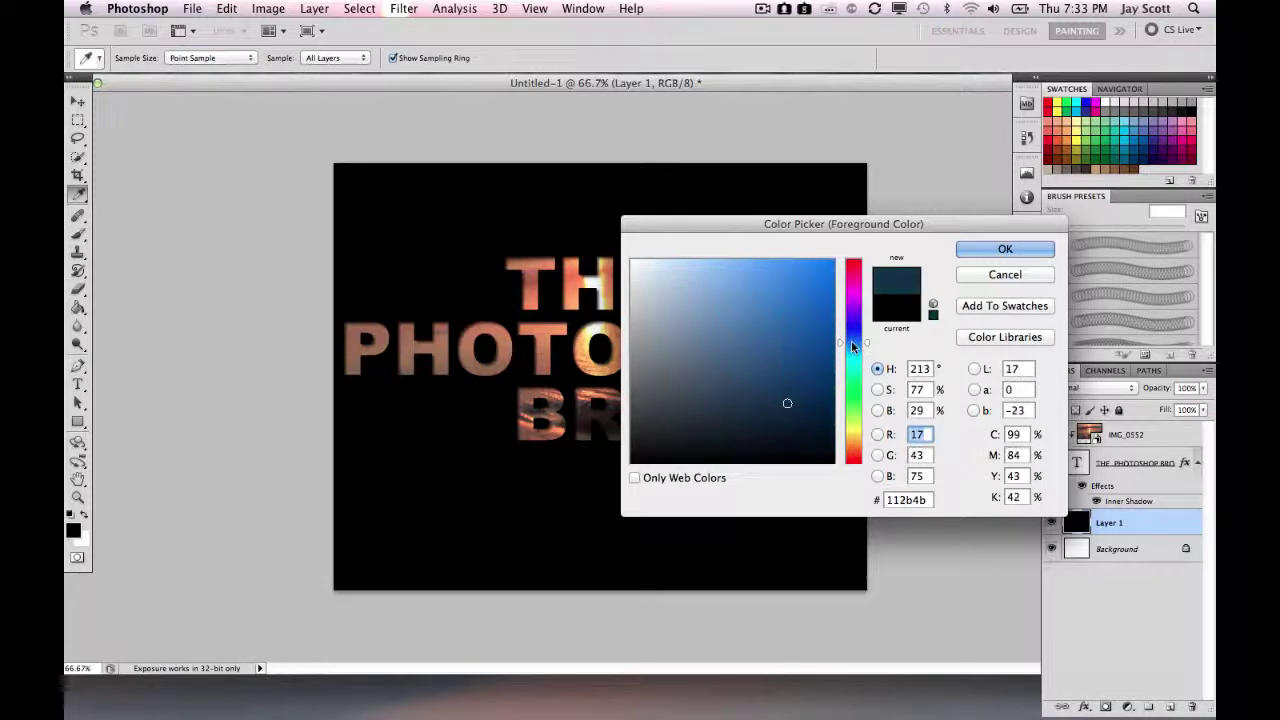
pyautogui.click(805, 302)
pyautogui.click(799, 256)
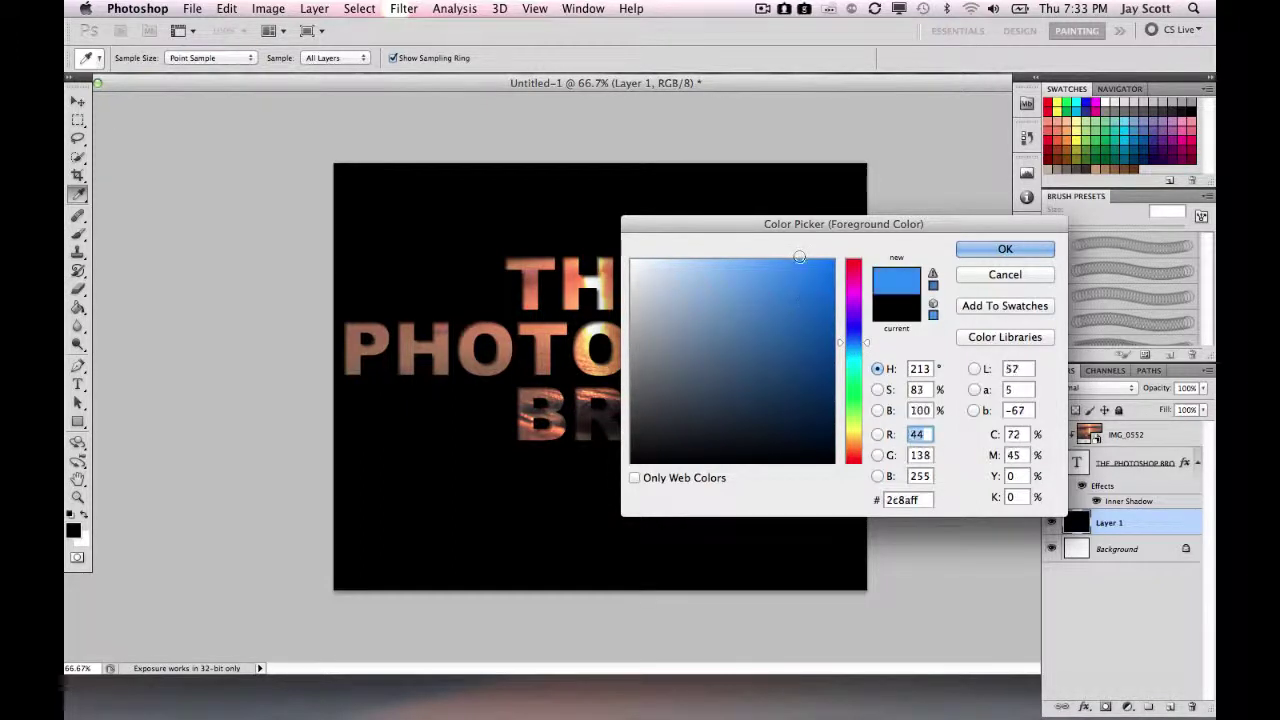
pyautogui.click(981, 247)
pyautogui.press('g')
pyautogui.click(435, 244)
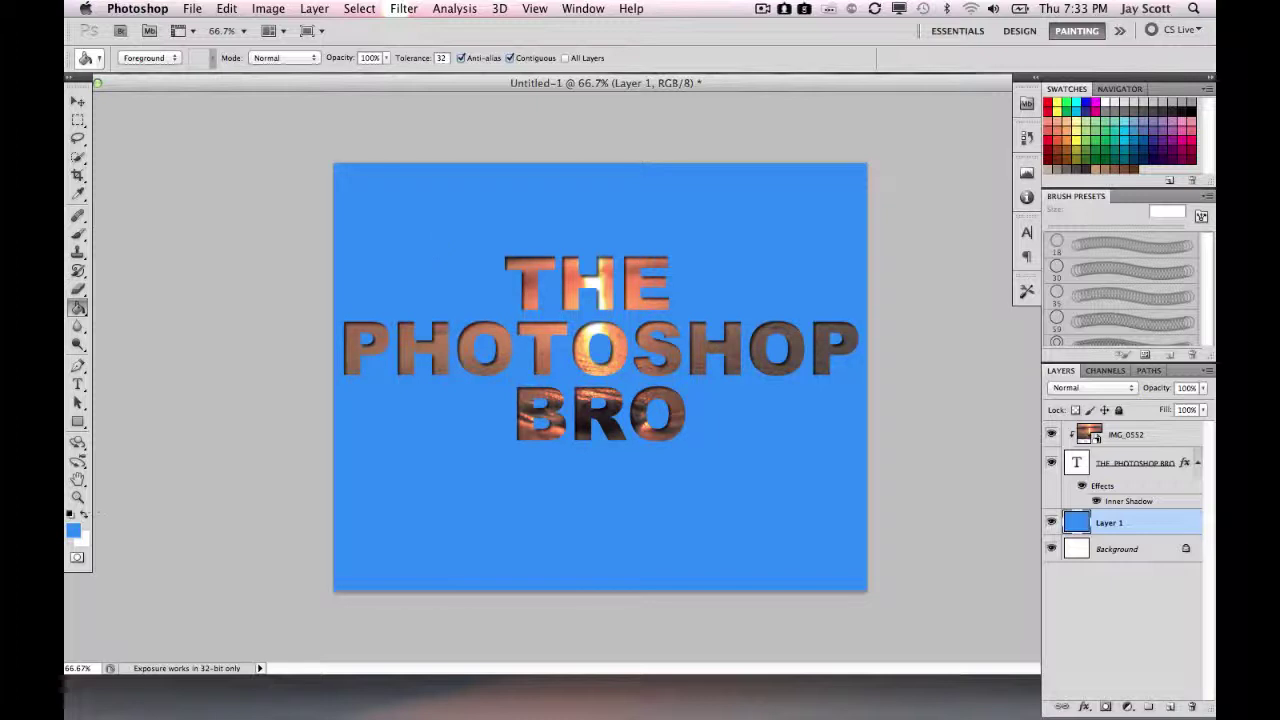
# Step: Sample colors from the photo-filled letters, take coral #ff8a57 from the E in THE as foreground, and fill Layer 1 with it
pyautogui.click(73, 530)
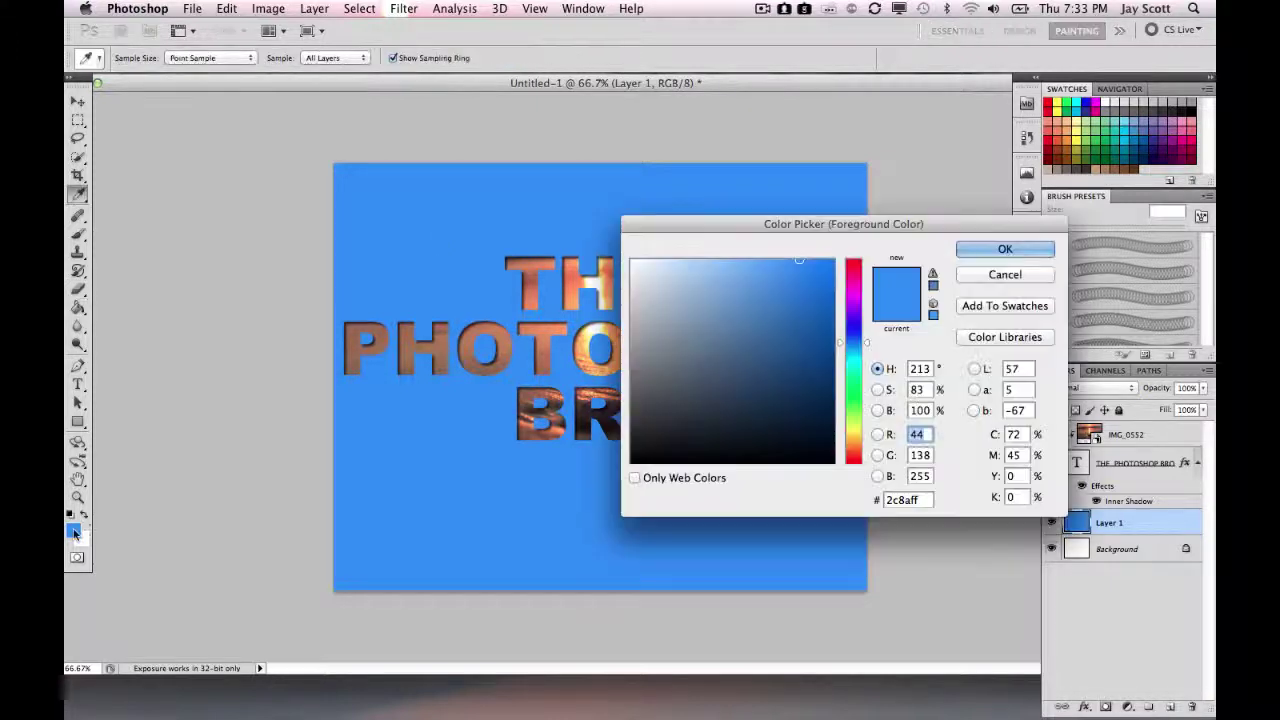
pyautogui.moveTo(723, 226); pyautogui.dragTo(829, 267)
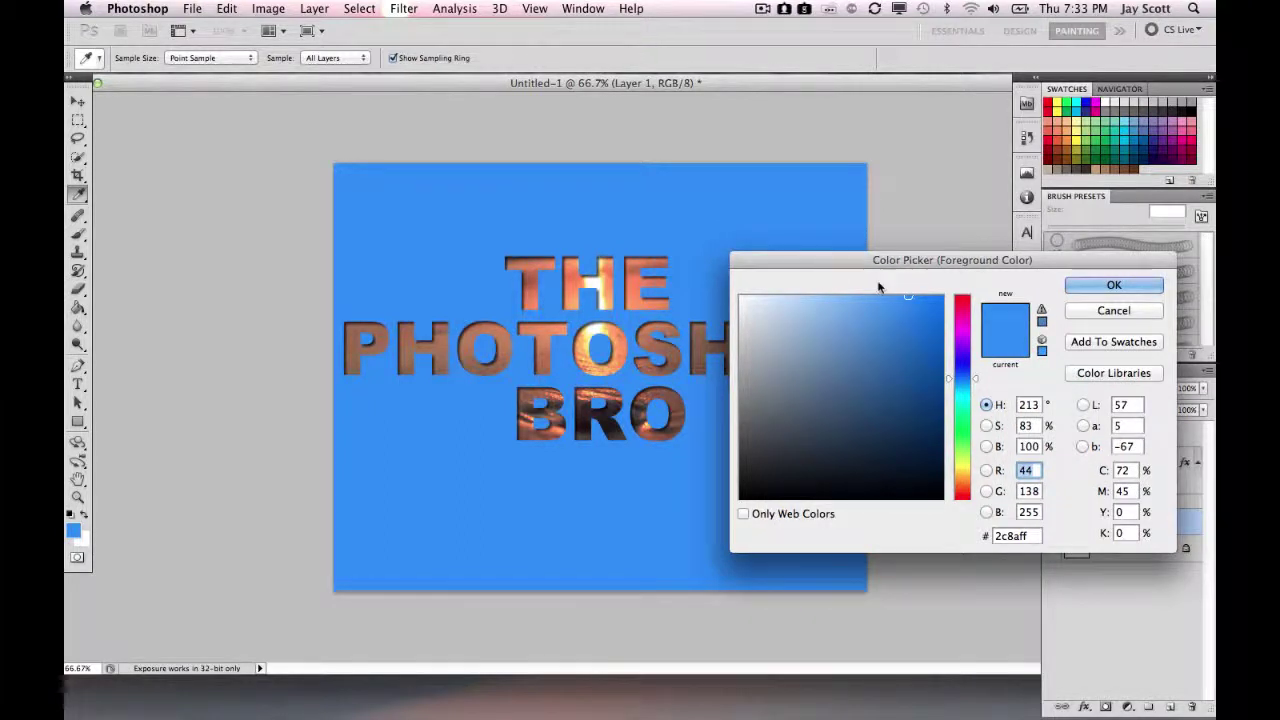
pyautogui.click(636, 270)
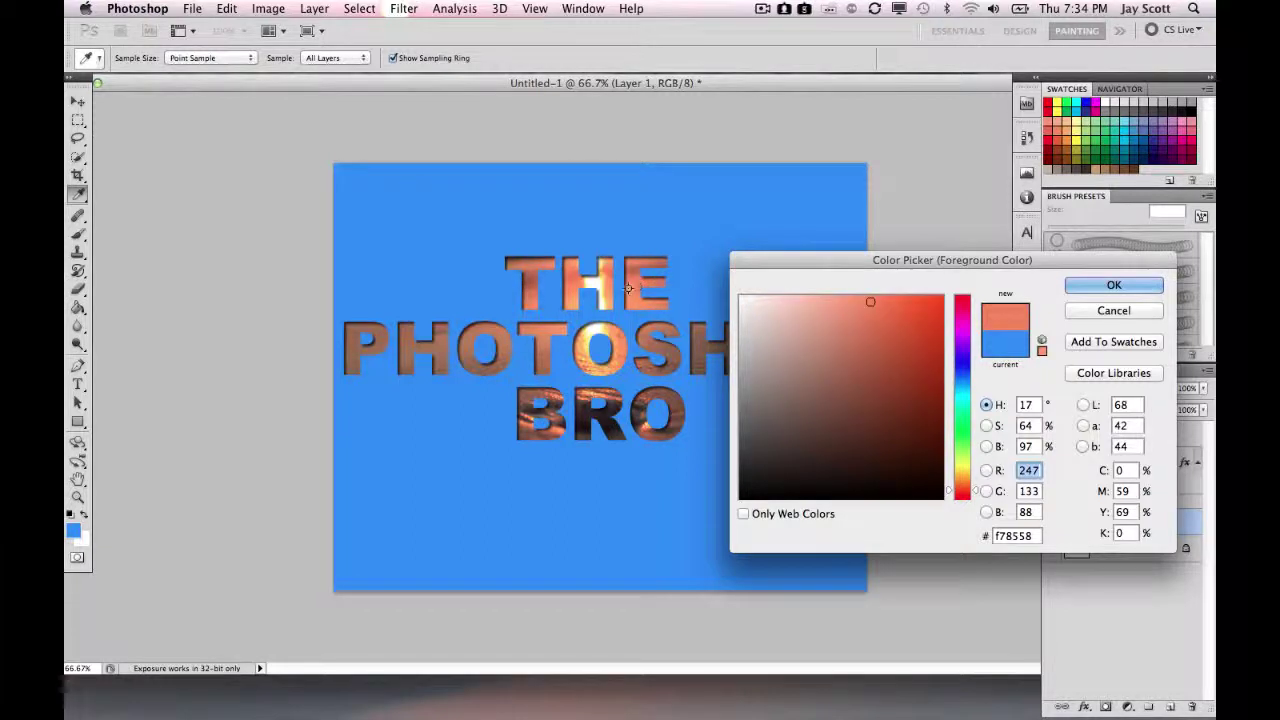
pyautogui.click(636, 289)
pyautogui.click(593, 284)
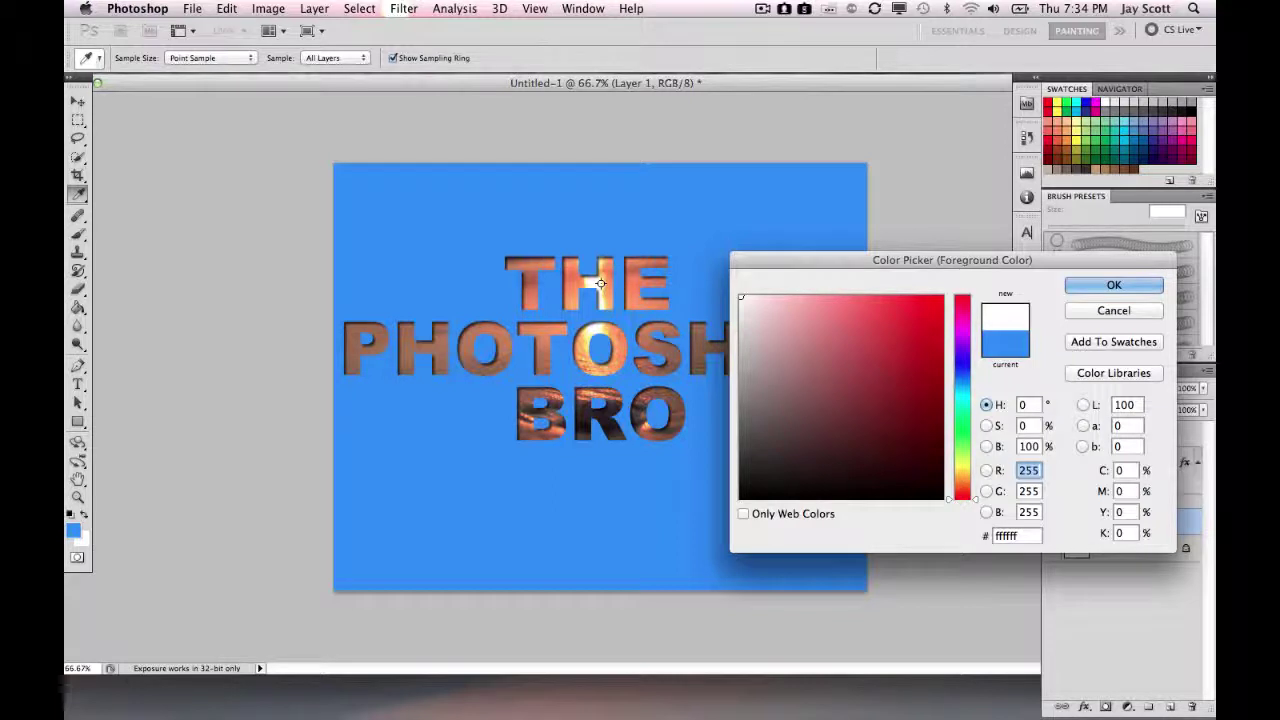
pyautogui.click(600, 283)
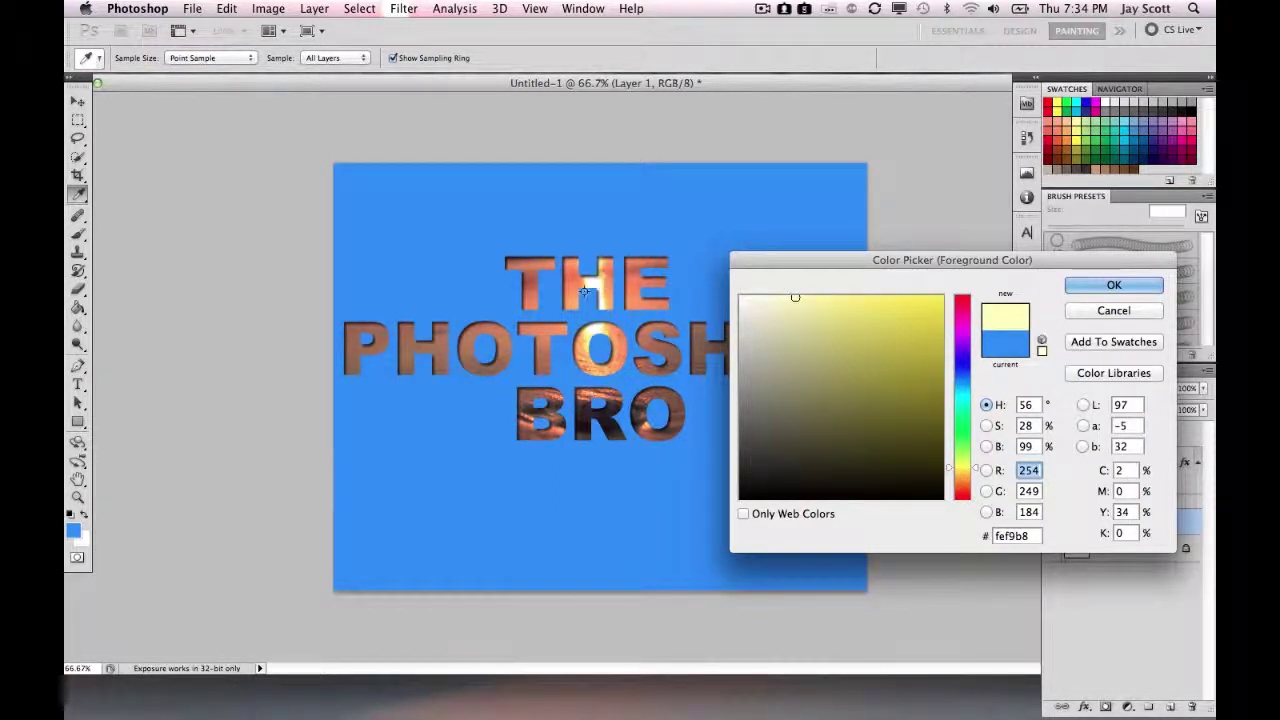
pyautogui.click(541, 332)
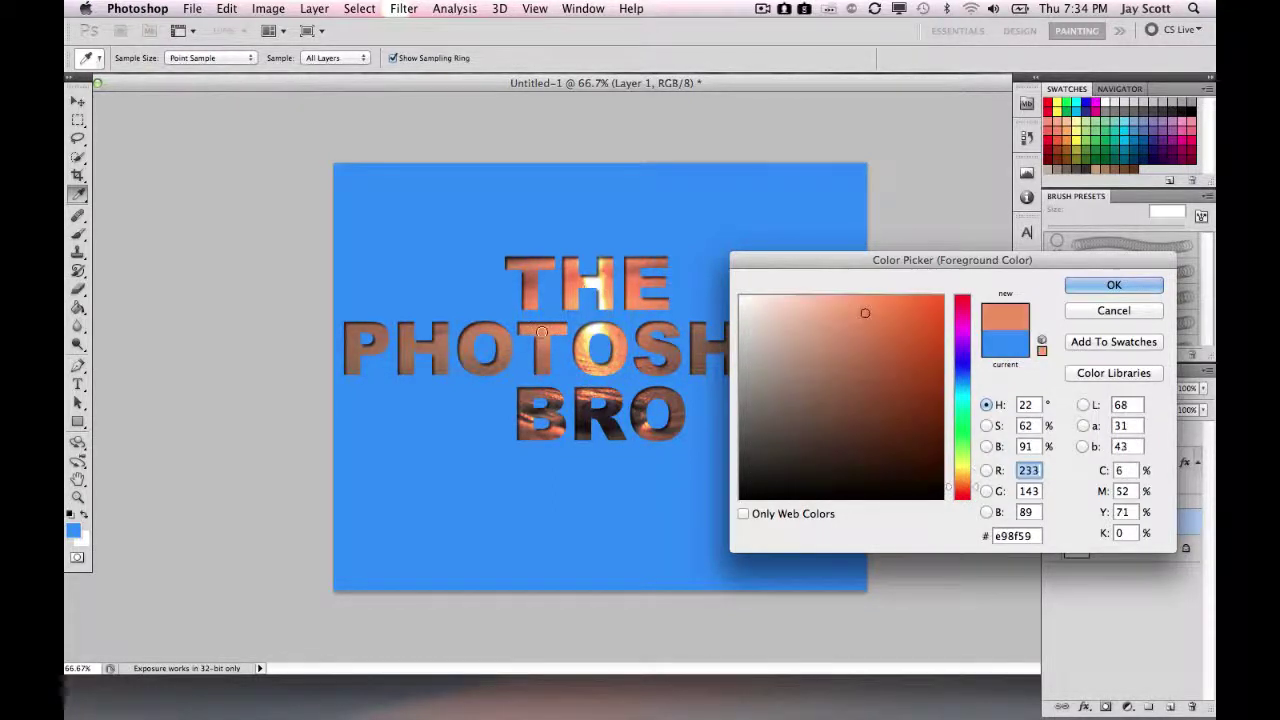
pyautogui.click(615, 333)
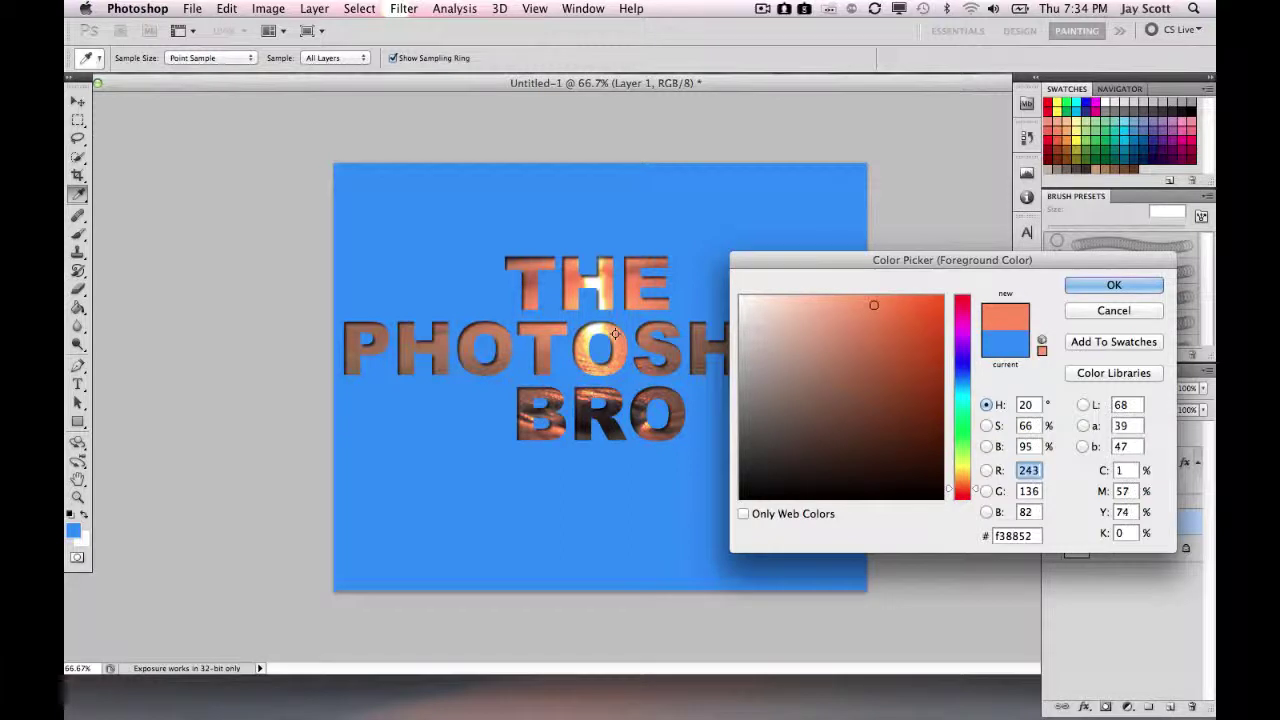
pyautogui.click(635, 286)
pyautogui.press('Return')
pyautogui.press('g')
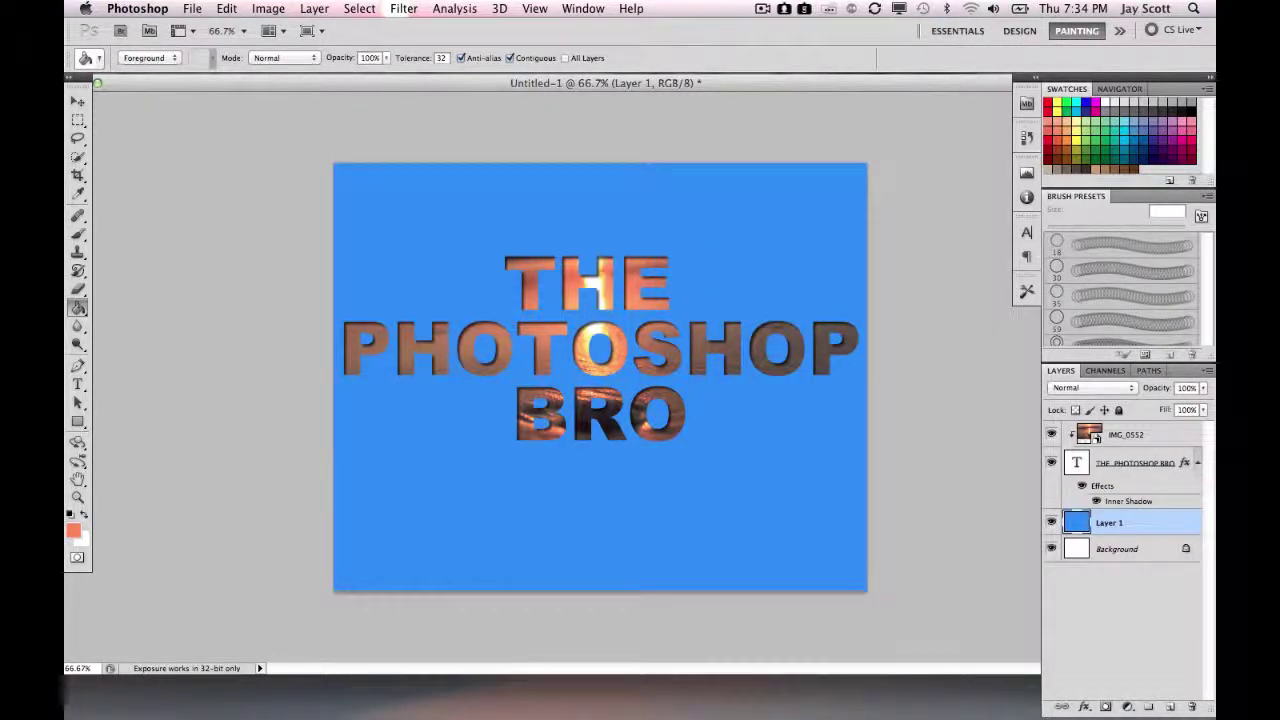
pyautogui.click(758, 222)
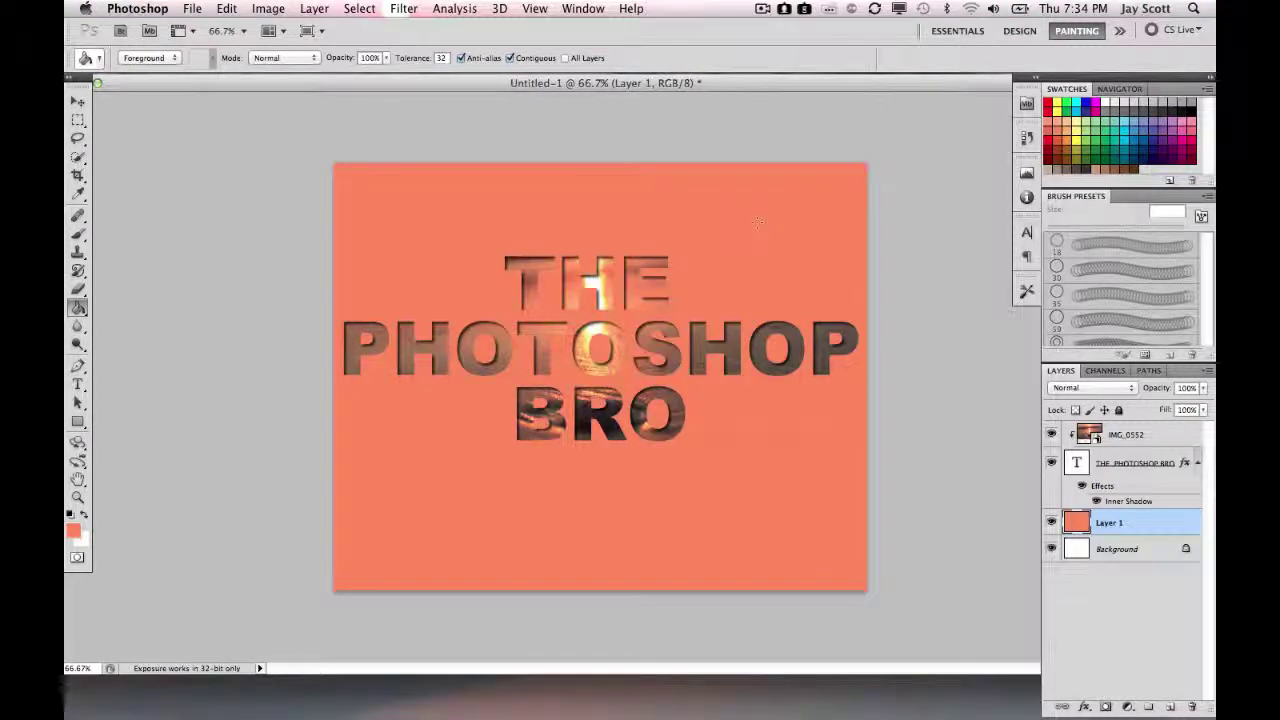
# Step: Reset the colors to their defaults, swap them to make white #ffffff the foreground, and fill Layer 1 with white
pyautogui.click(72, 530)
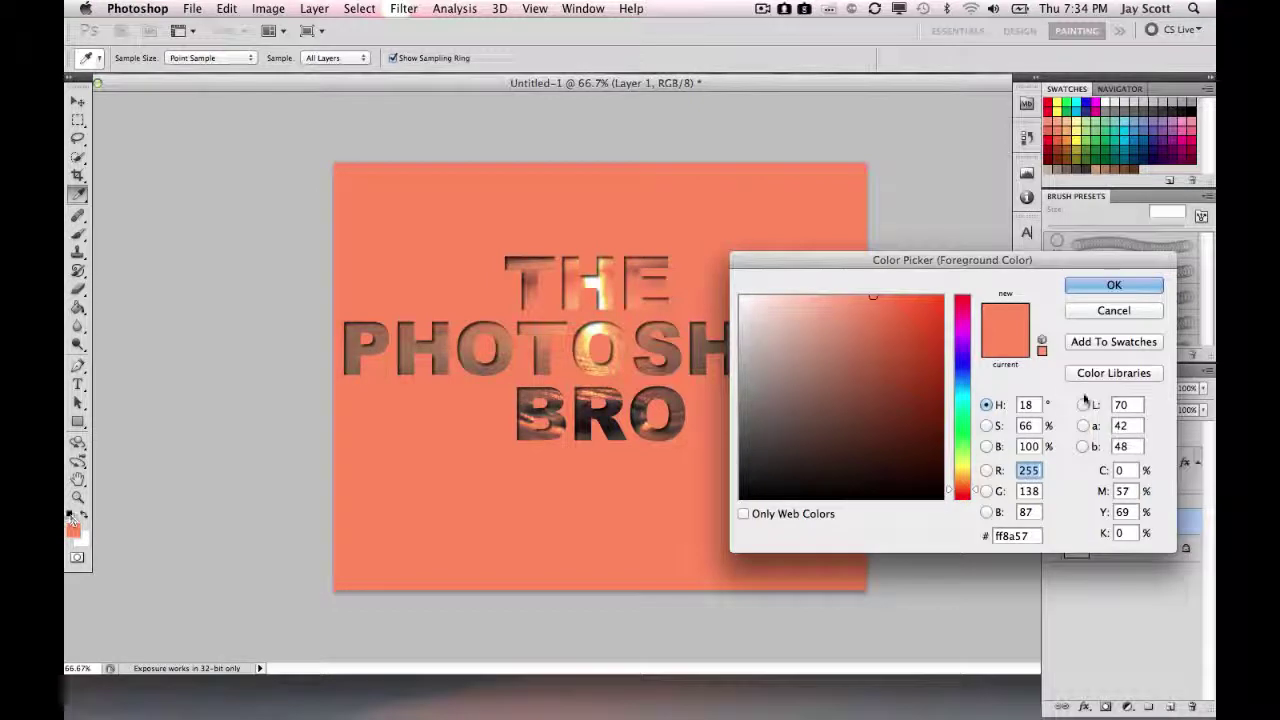
pyautogui.press('Return')
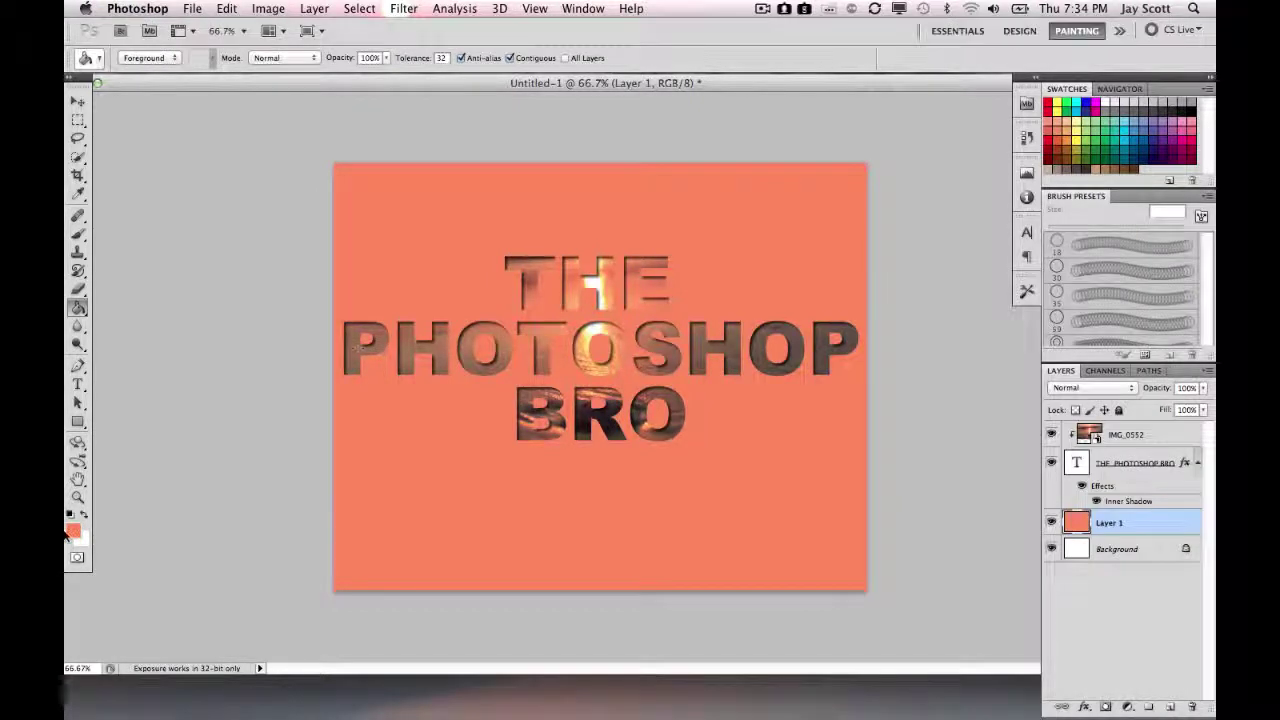
pyautogui.click(70, 514)
pyautogui.click(85, 516)
pyautogui.click(75, 530)
pyautogui.click(1113, 285)
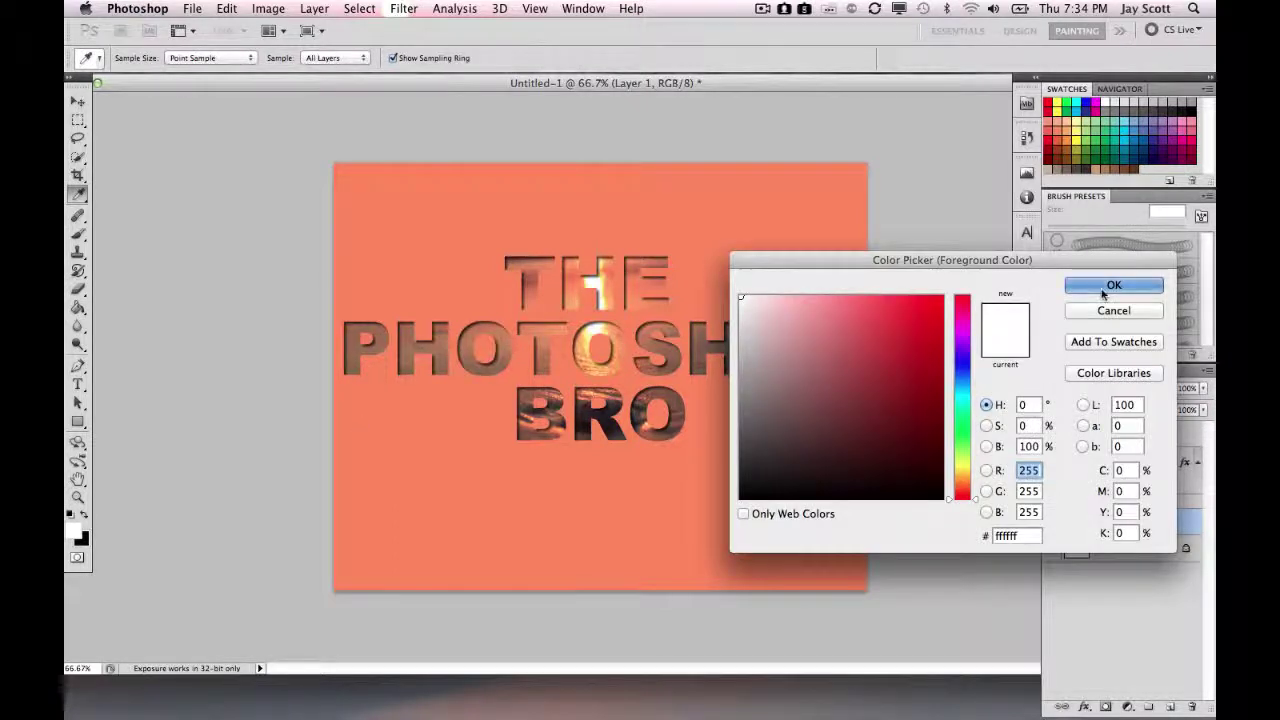
pyautogui.press('g')
pyautogui.click(768, 224)
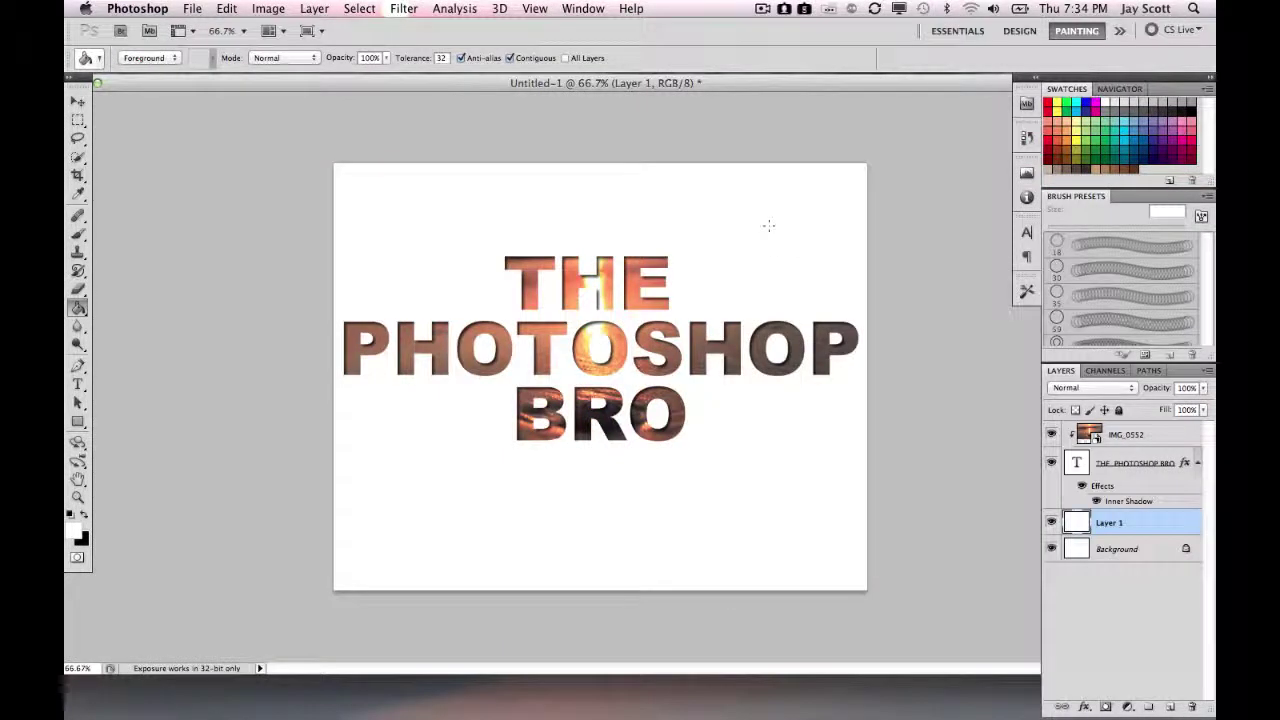